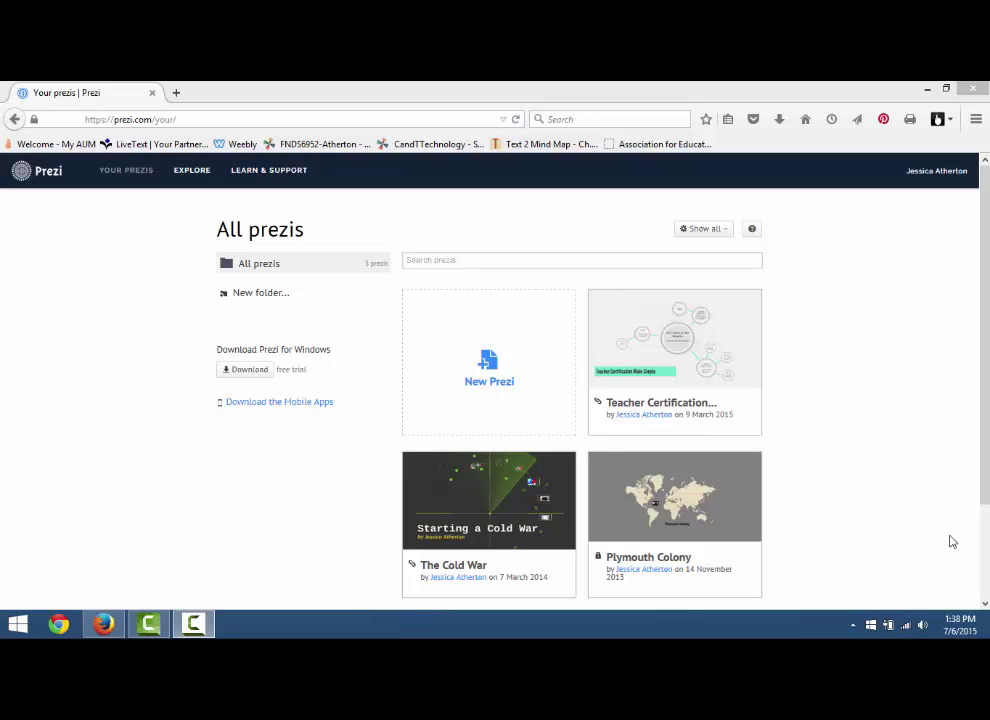
- Search the Explore library for "similes", limiting the results to reusable prezis only
{"action": "left_click", "coordinate": [200, 180]}
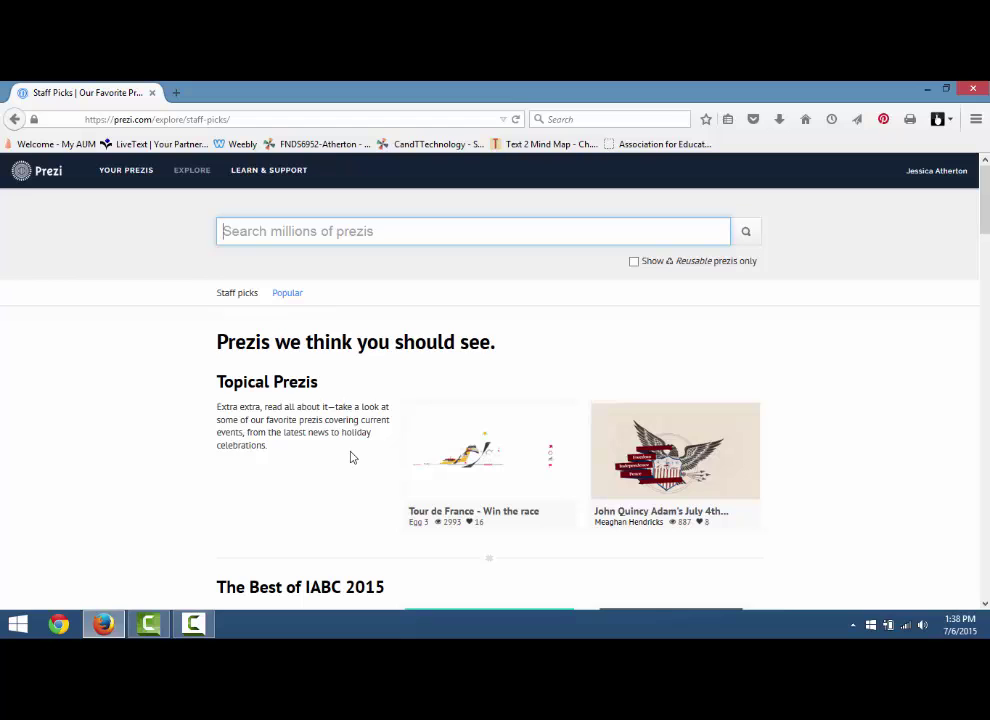
{"action": "left_click", "coordinate": [358, 232]}
{"action": "left_click", "coordinate": [334, 258]}
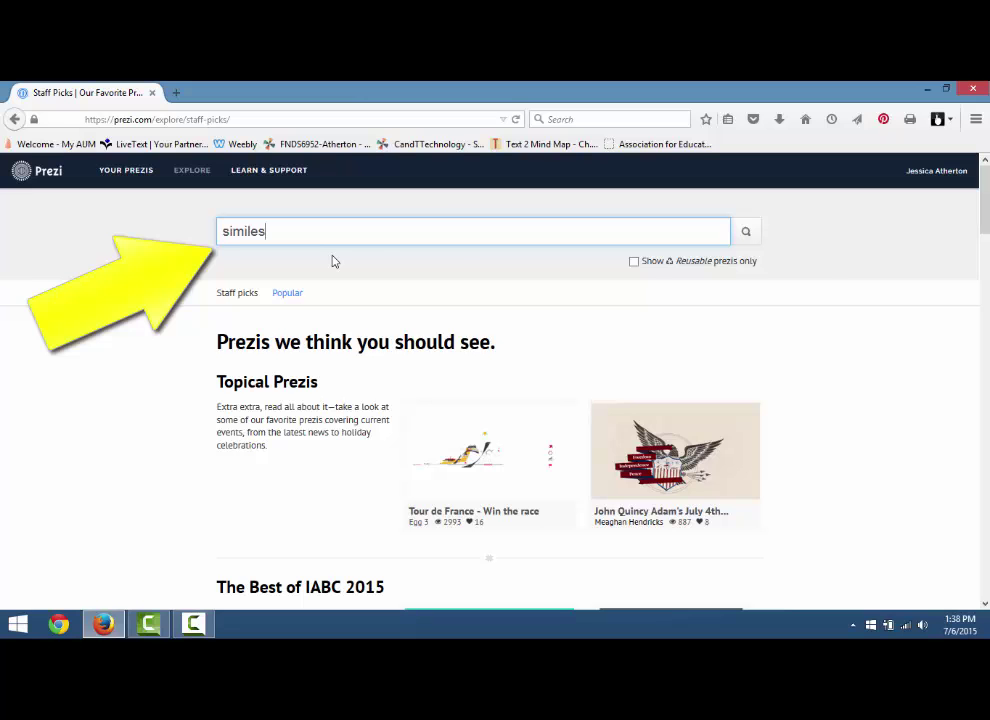
{"action": "left_click", "coordinate": [634, 263]}
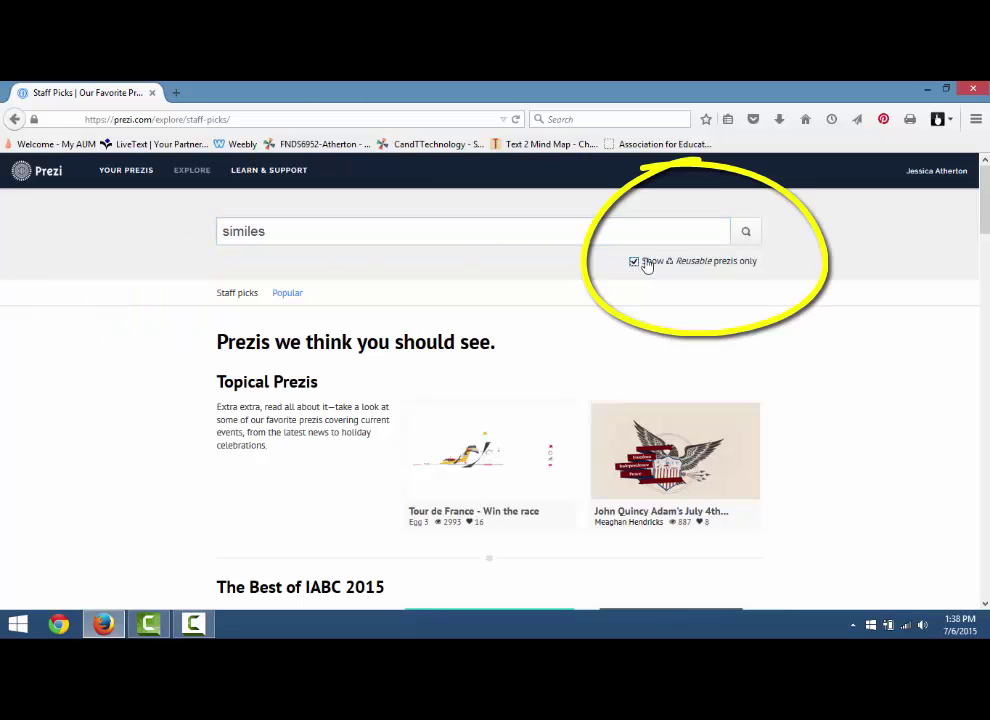
{"action": "left_click", "coordinate": [746, 236]}
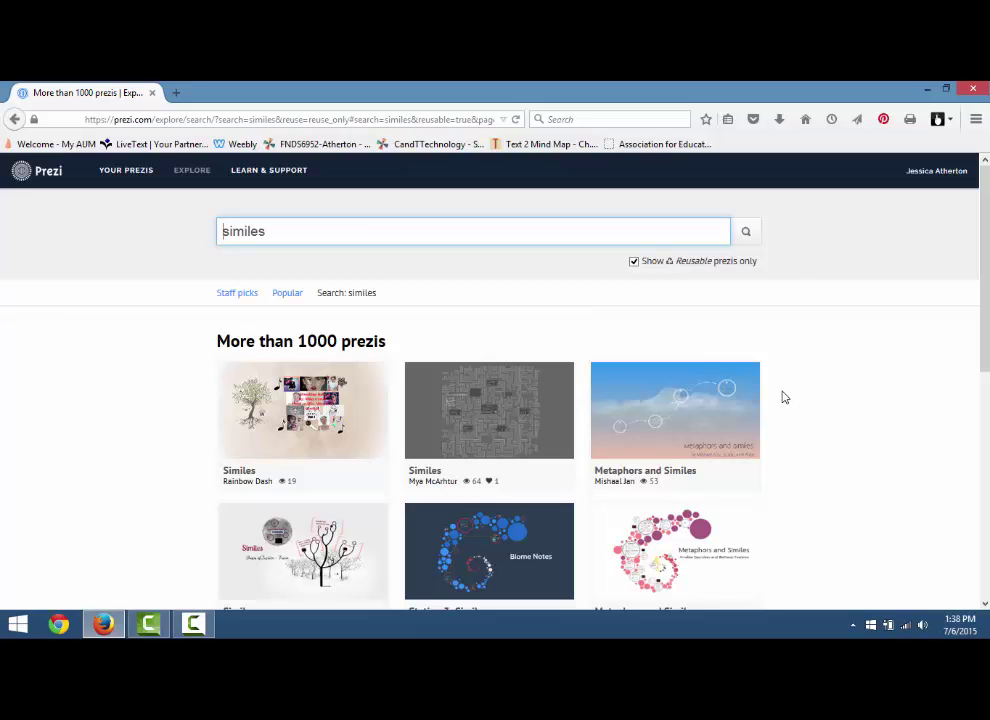
- Browse the first page of search results and open the "SIMILES" prezi with the Similes VS. Metaphors cover
{"action": "scroll", "coordinate": [767, 433], "scroll_direction": "down", "scroll_amount": 1}
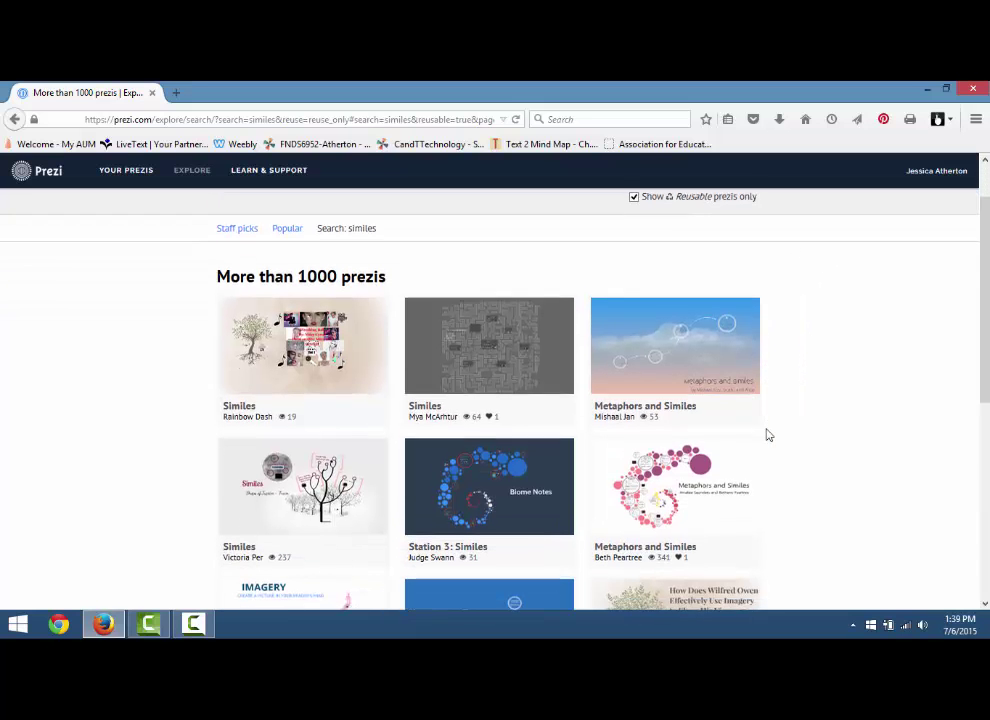
{"action": "scroll", "coordinate": [767, 435], "scroll_direction": "down", "scroll_amount": 2}
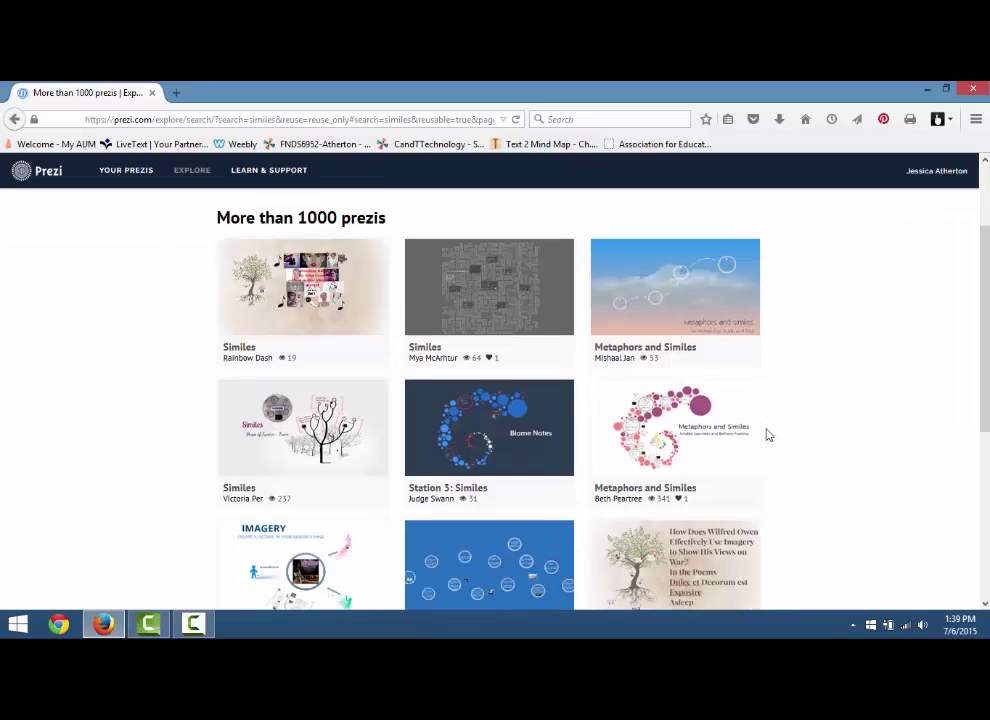
{"action": "scroll", "coordinate": [767, 435], "scroll_direction": "down", "scroll_amount": 2}
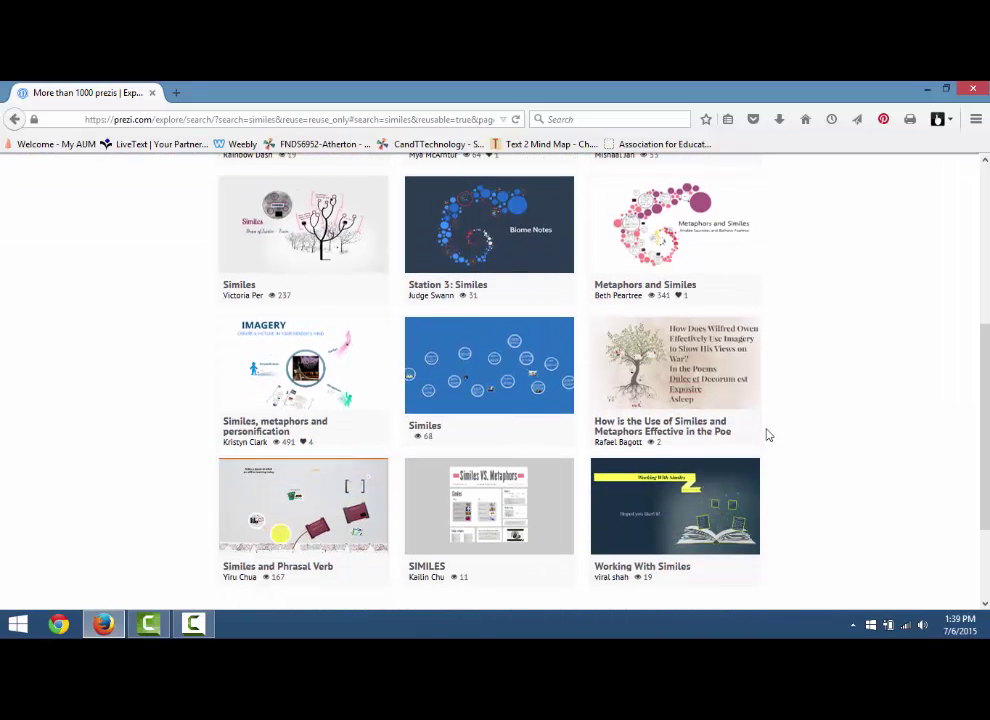
{"action": "scroll", "coordinate": [767, 435], "scroll_direction": "down", "scroll_amount": 1}
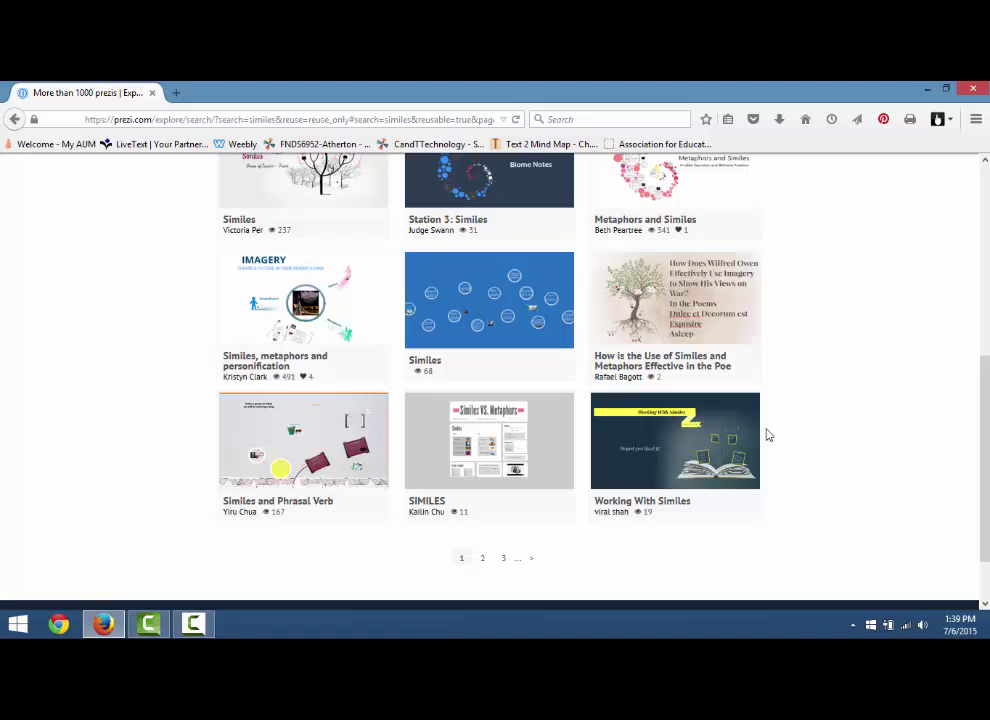
{"action": "scroll", "coordinate": [767, 435], "scroll_direction": "down", "scroll_amount": 1}
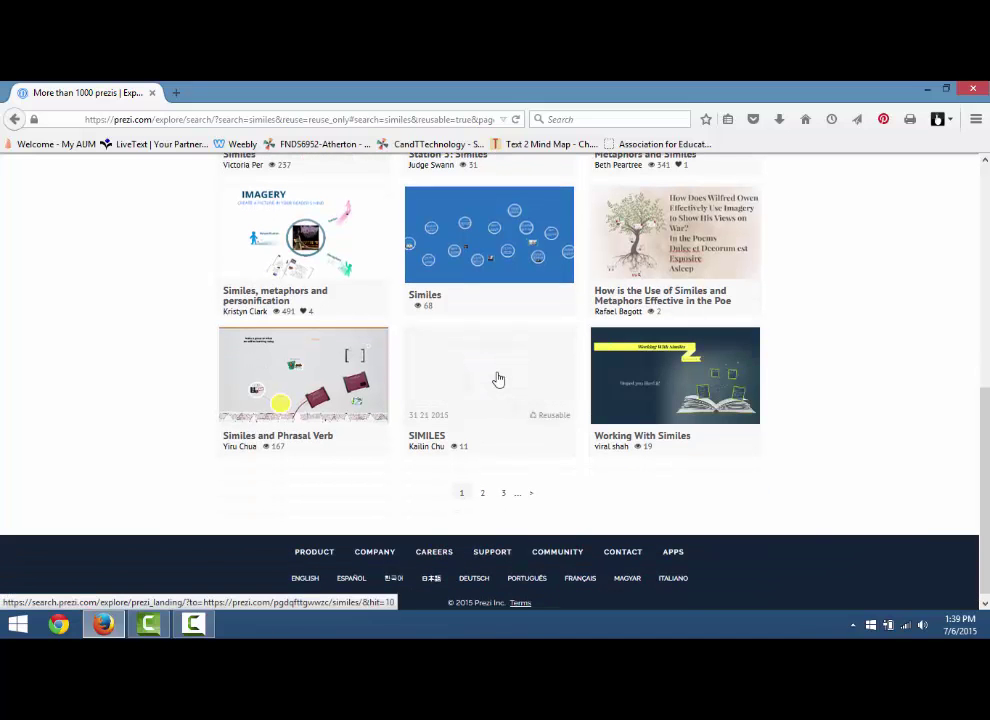
{"action": "left_click", "coordinate": [498, 379]}
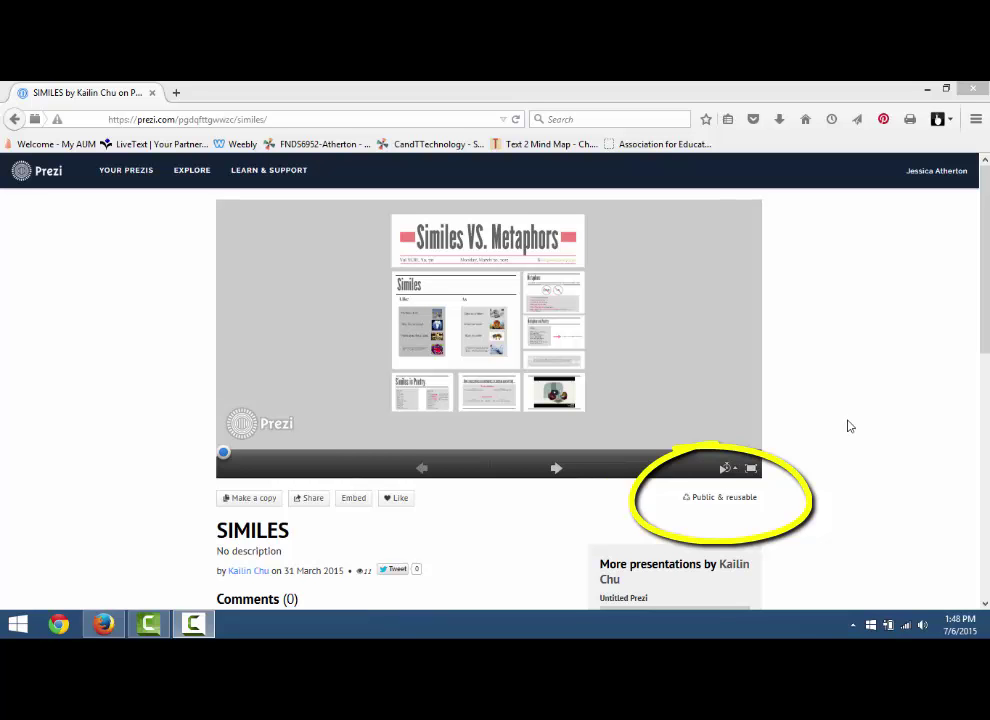
- Advance through the opening frames of the SIMILES prezi as far as "Like", and make a copy of the prezi
{"action": "left_click", "coordinate": [557, 468]}
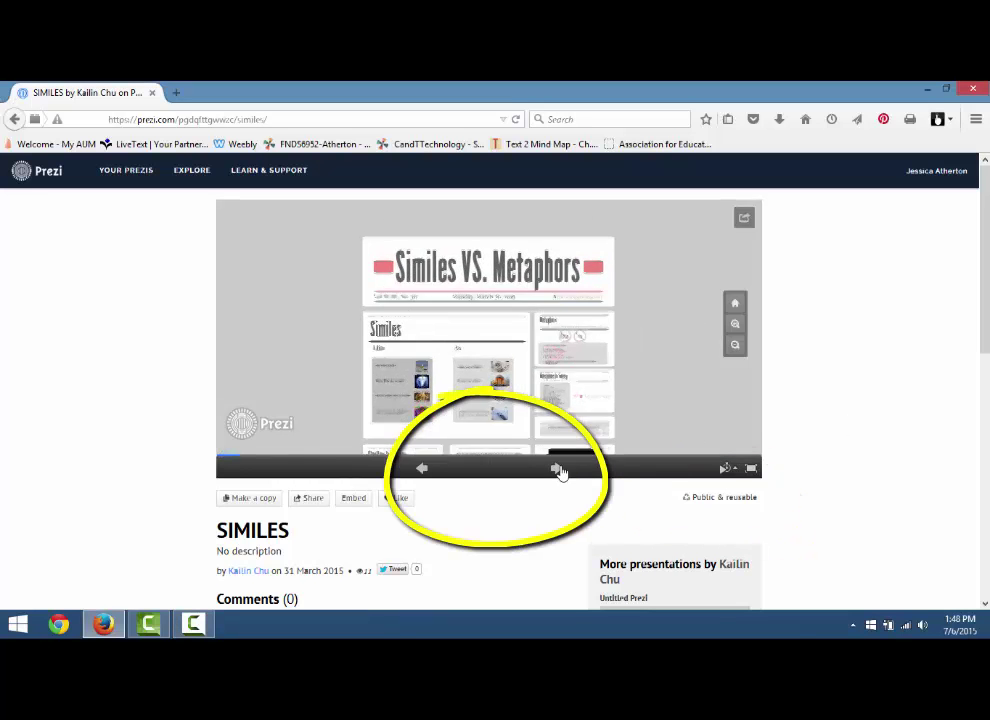
{"action": "left_click", "coordinate": [557, 468]}
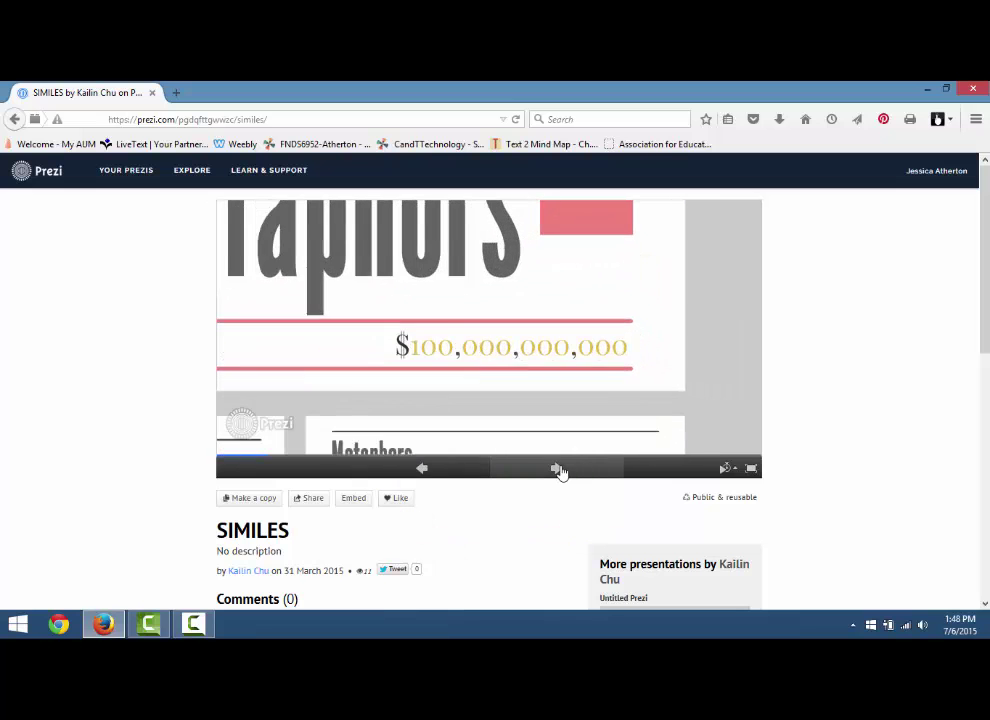
{"action": "left_click", "coordinate": [557, 468]}
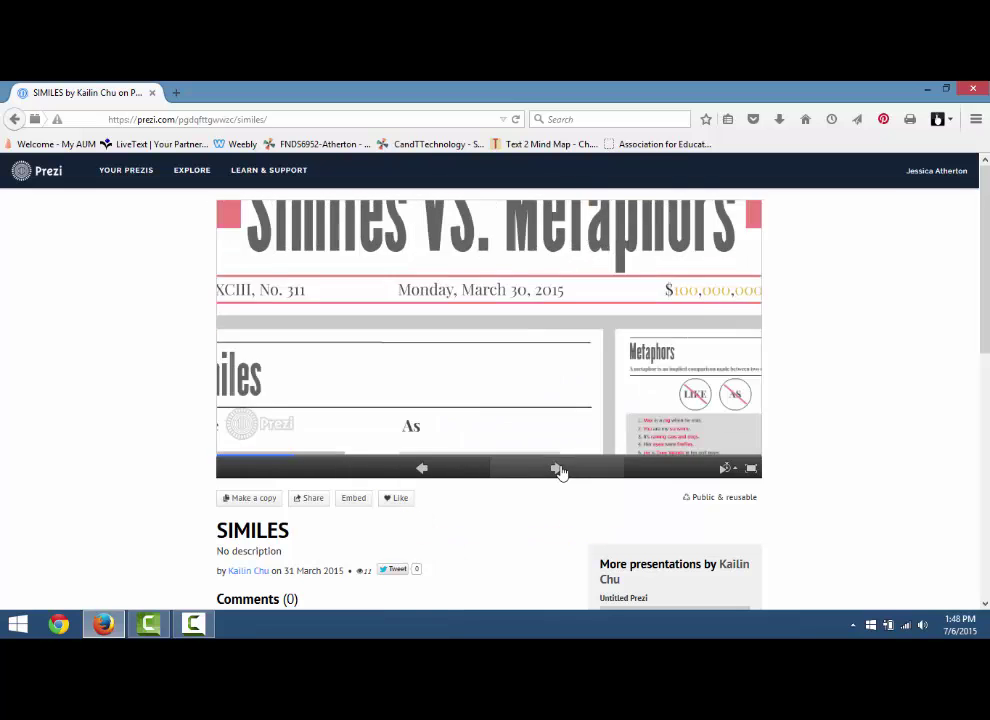
{"action": "left_click", "coordinate": [557, 468]}
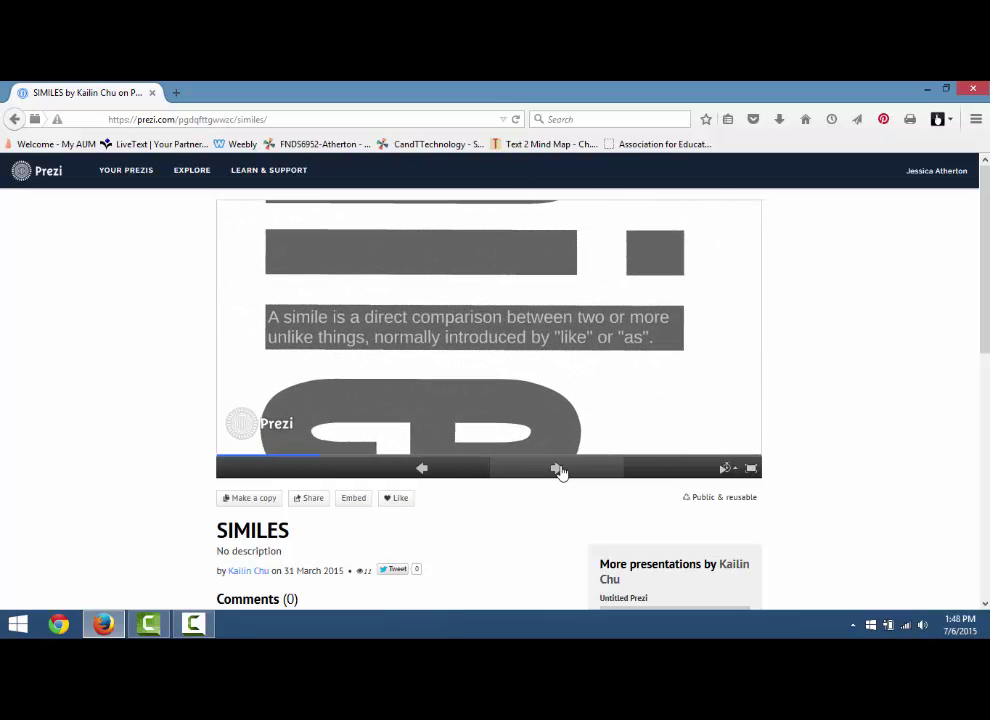
{"action": "left_click", "coordinate": [558, 469]}
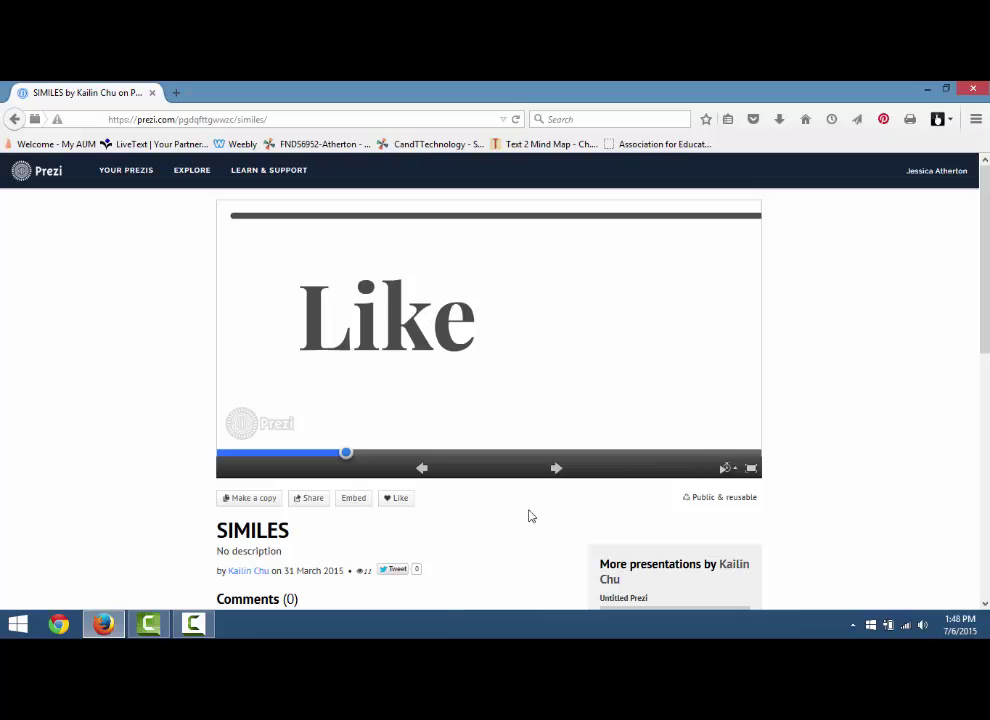
{"action": "left_click", "coordinate": [257, 506]}
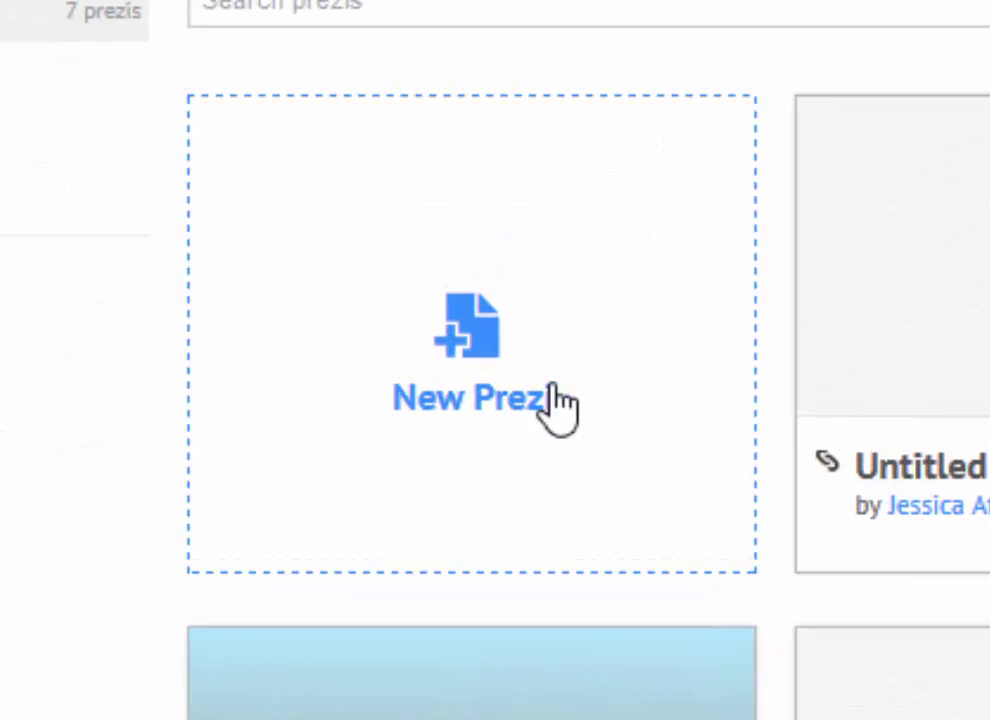
- Create a new prezi from "The Road Ahead" template in the wider template collection
{"action": "left_click", "coordinate": [556, 406]}
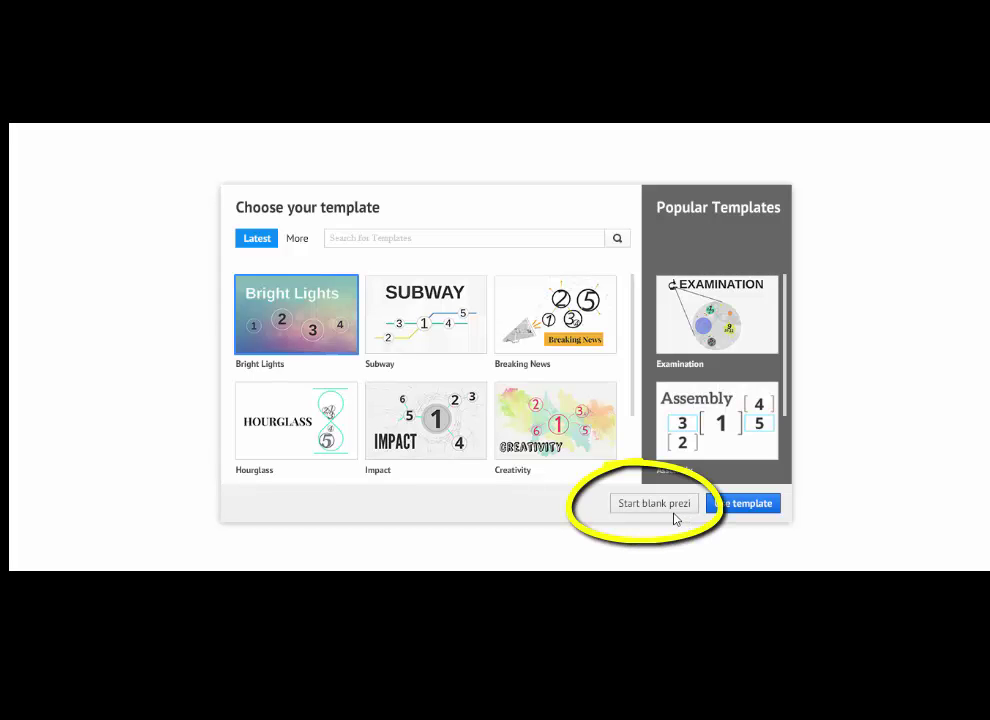
{"action": "left_click", "coordinate": [299, 239]}
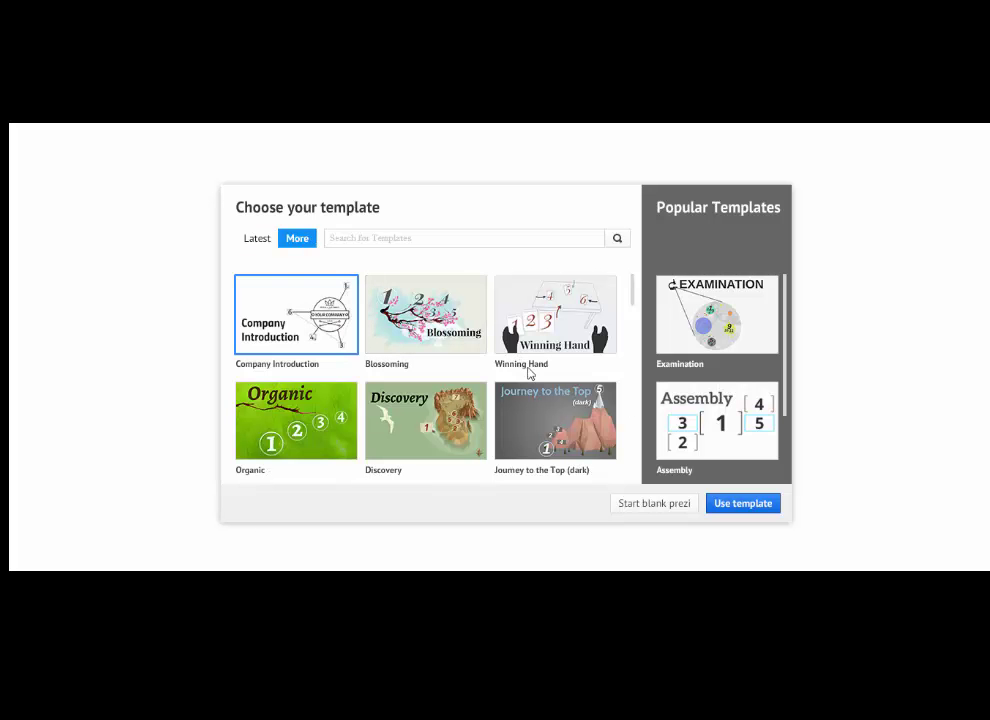
{"action": "scroll", "coordinate": [525, 368], "scroll_direction": "down", "scroll_amount": 3}
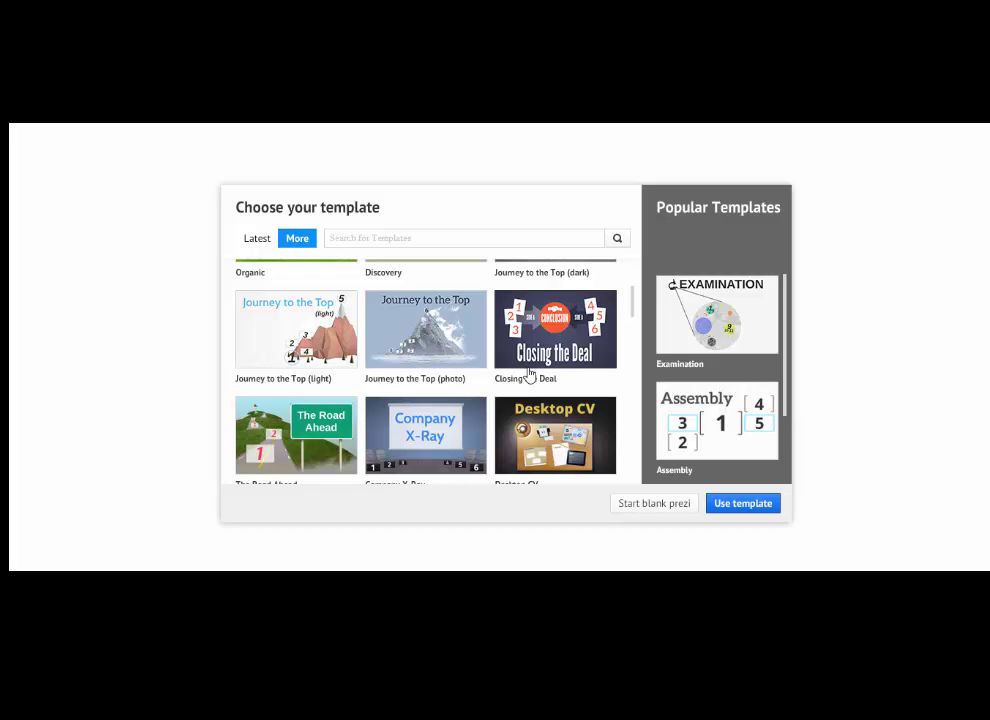
{"action": "scroll", "coordinate": [530, 373], "scroll_direction": "down", "scroll_amount": 1}
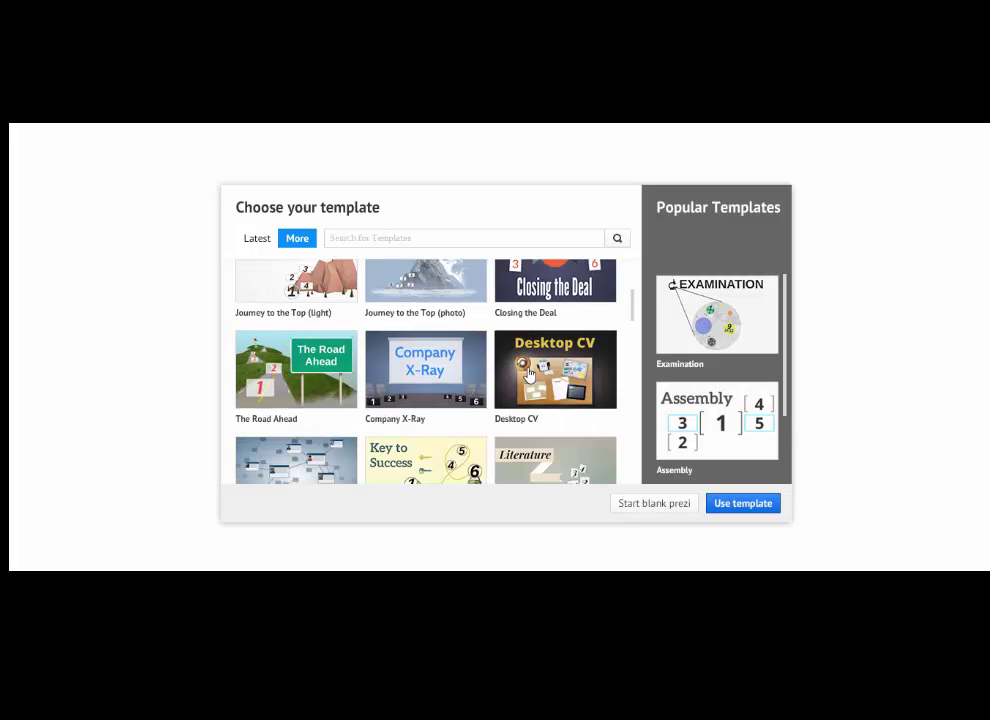
{"action": "left_click", "coordinate": [311, 374]}
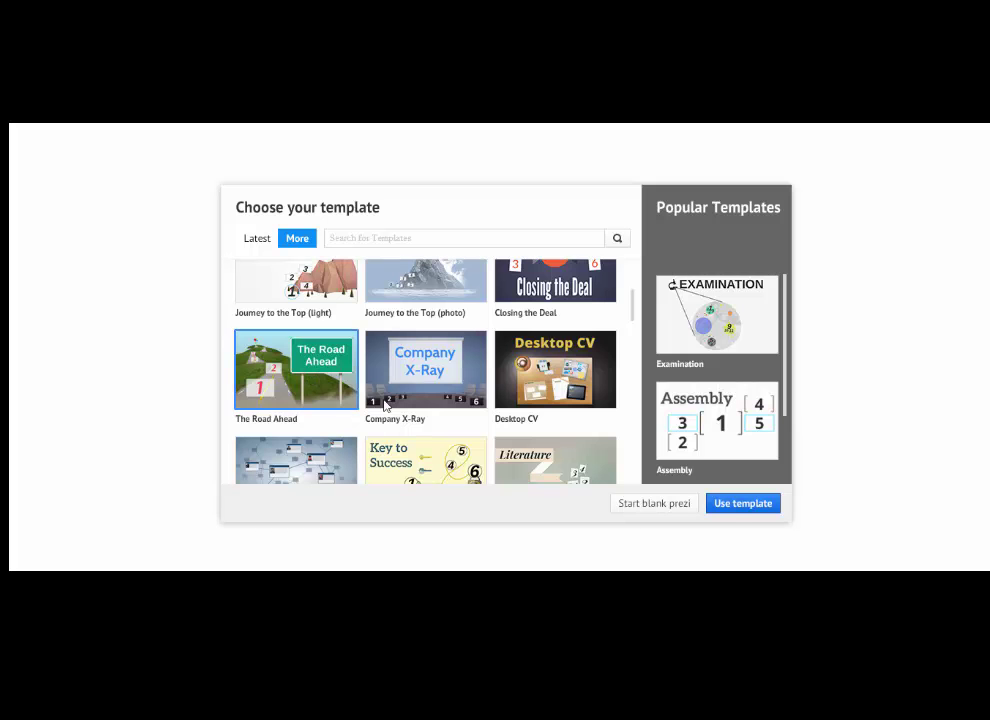
{"action": "left_click", "coordinate": [737, 514]}
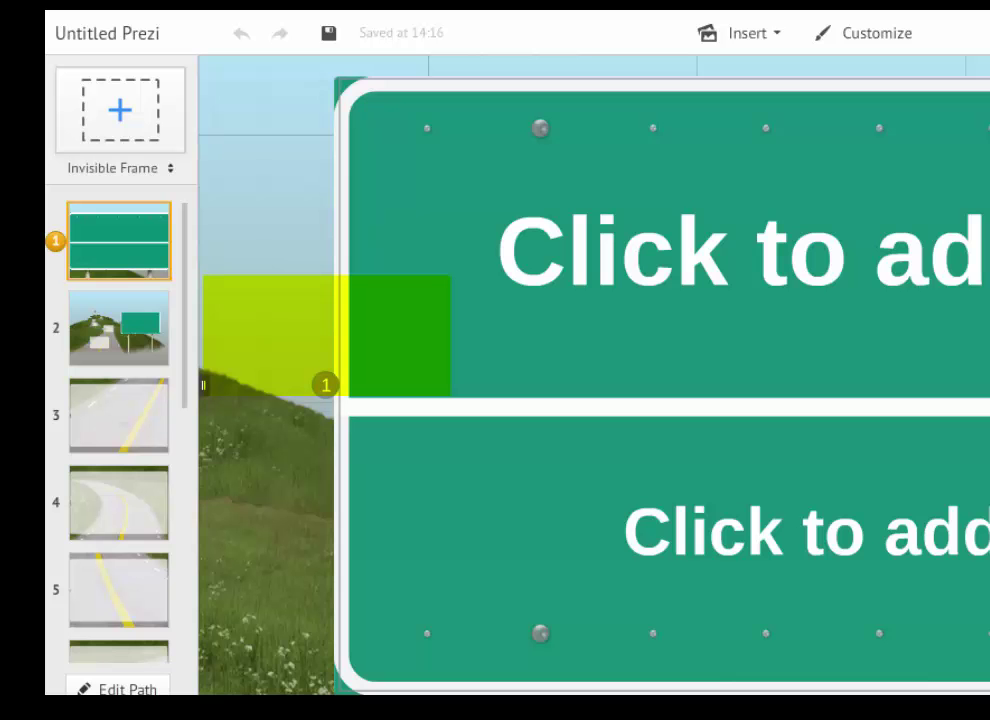
- Go to the second path step and examine the commands available for its frame
{"action": "left_click", "coordinate": [146, 330]}
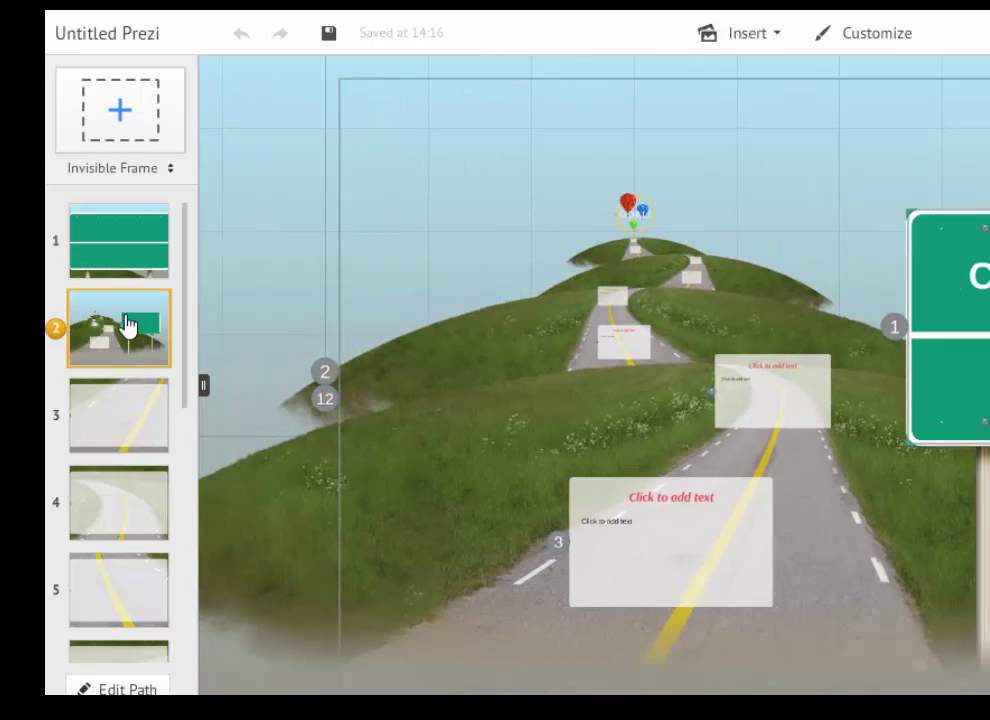
{"action": "right_click", "coordinate": [140, 328]}
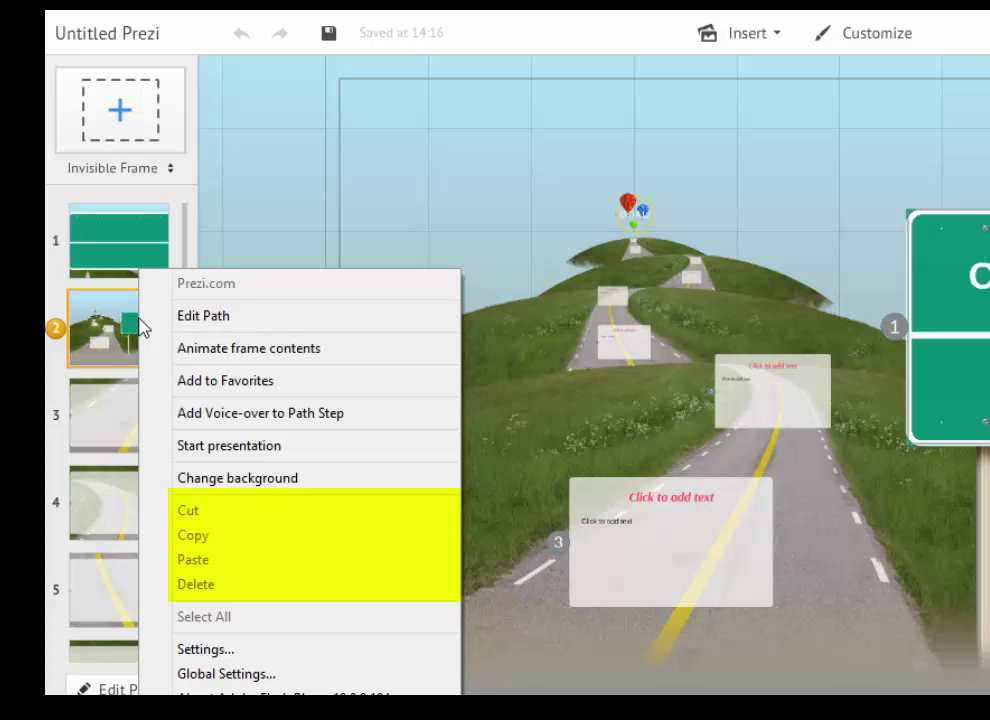
{"action": "key", "text": "Escape"}
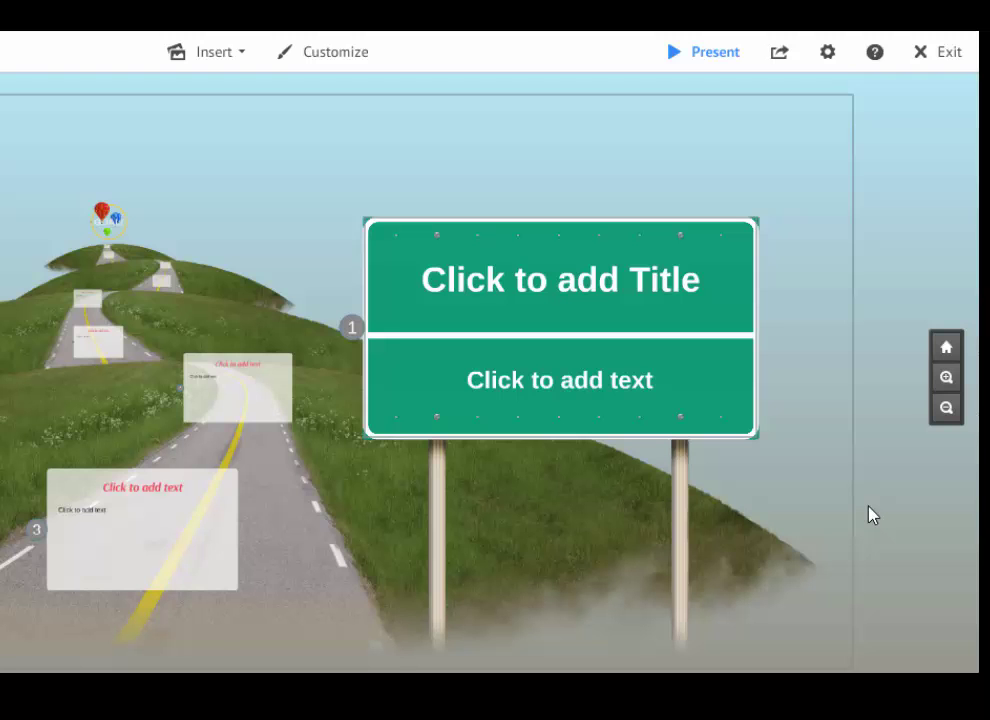
- Examine the prezi's background image and theme customization choices, plus its sharing and download options
{"action": "left_click", "coordinate": [358, 64]}
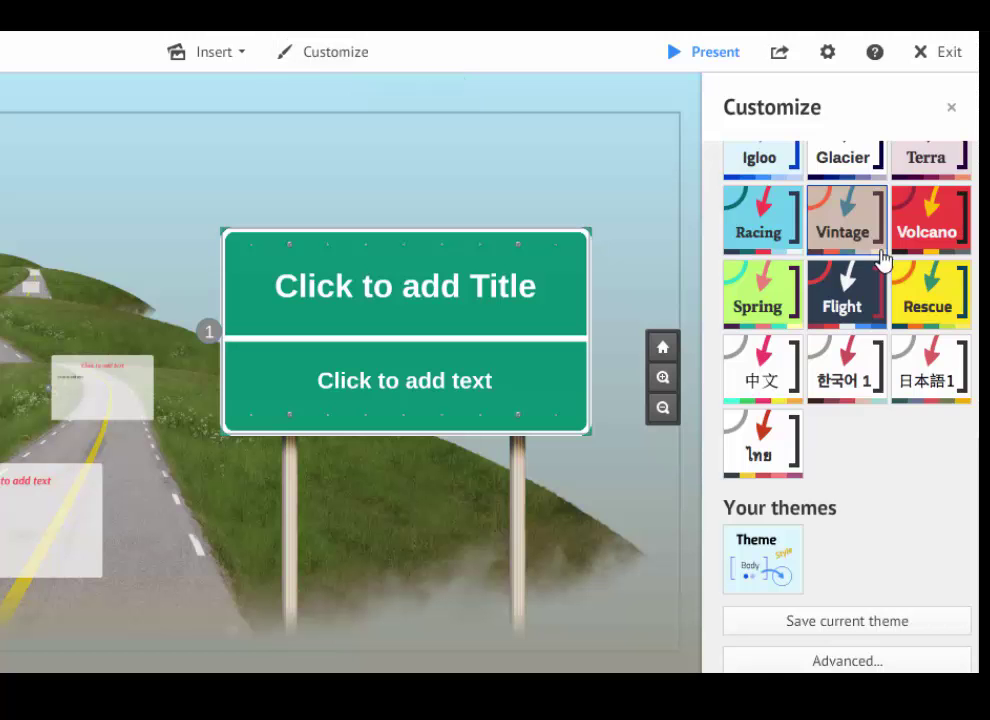
{"action": "scroll", "coordinate": [877, 255], "scroll_direction": "up", "scroll_amount": 4}
{"action": "scroll", "coordinate": [878, 280], "scroll_direction": "up", "scroll_amount": 3}
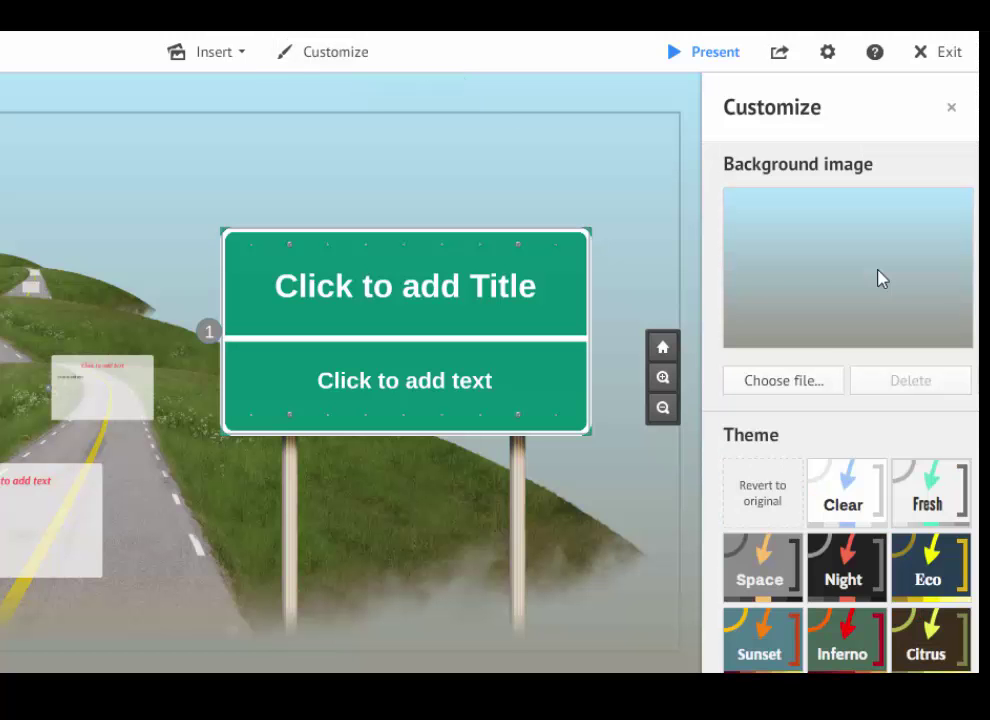
{"action": "scroll", "coordinate": [876, 282], "scroll_direction": "down", "scroll_amount": 8}
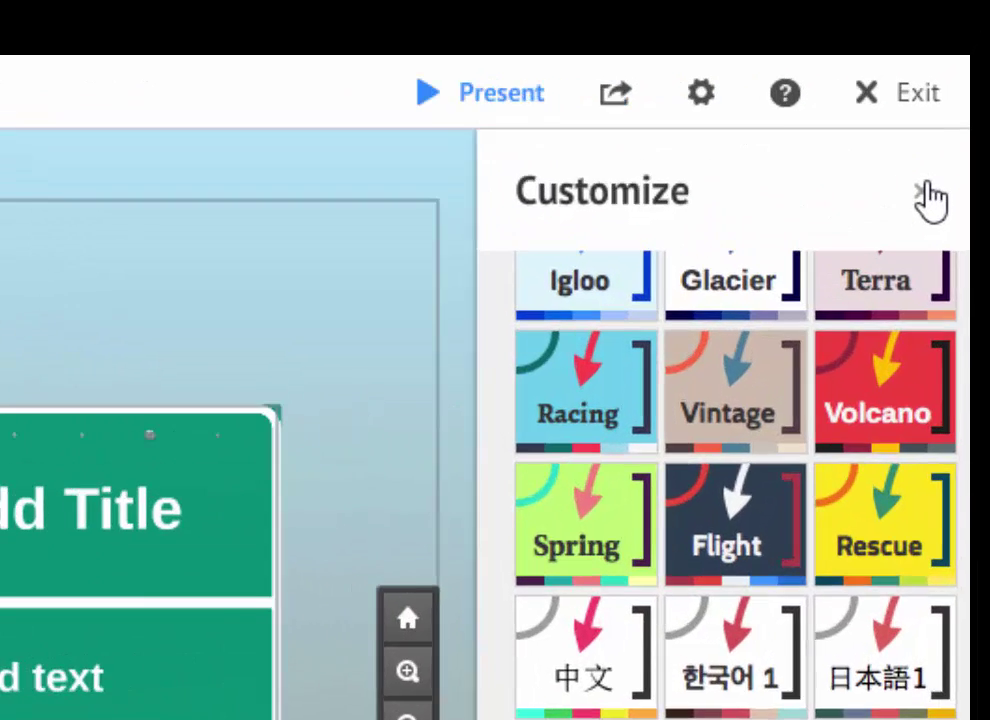
{"action": "left_click", "coordinate": [951, 107]}
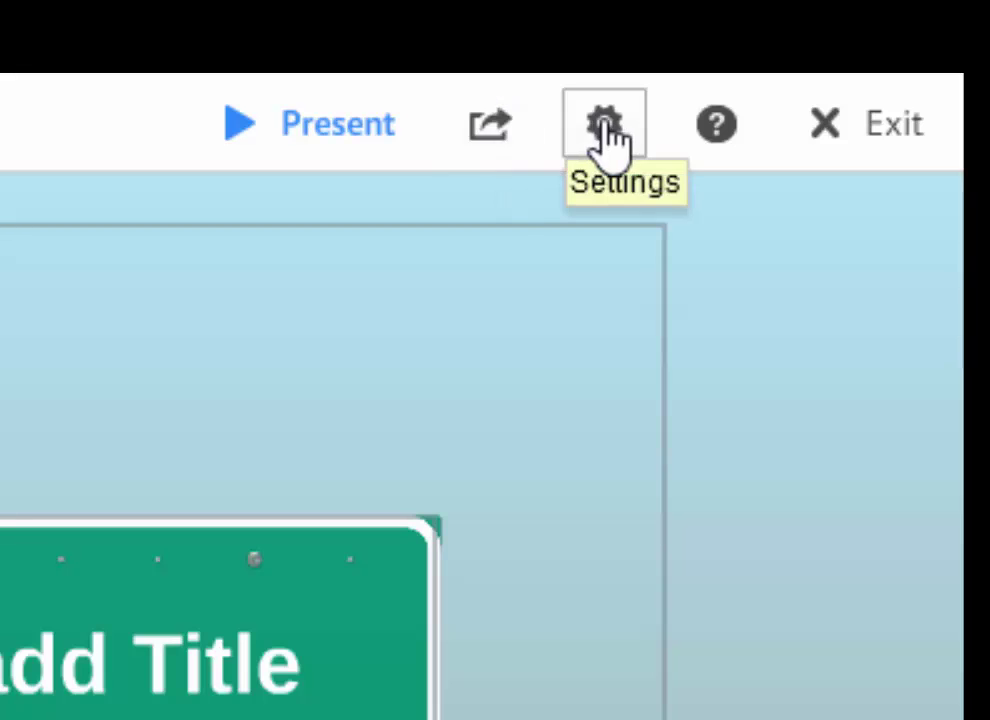
{"action": "left_click", "coordinate": [510, 138]}
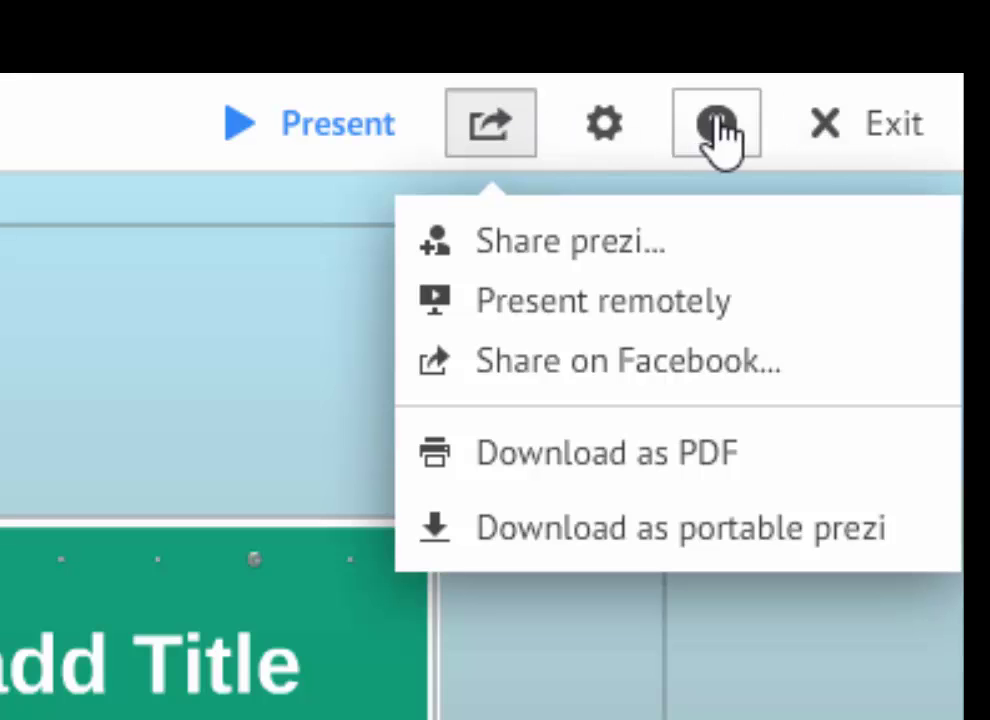
{"action": "left_click", "coordinate": [294, 298]}
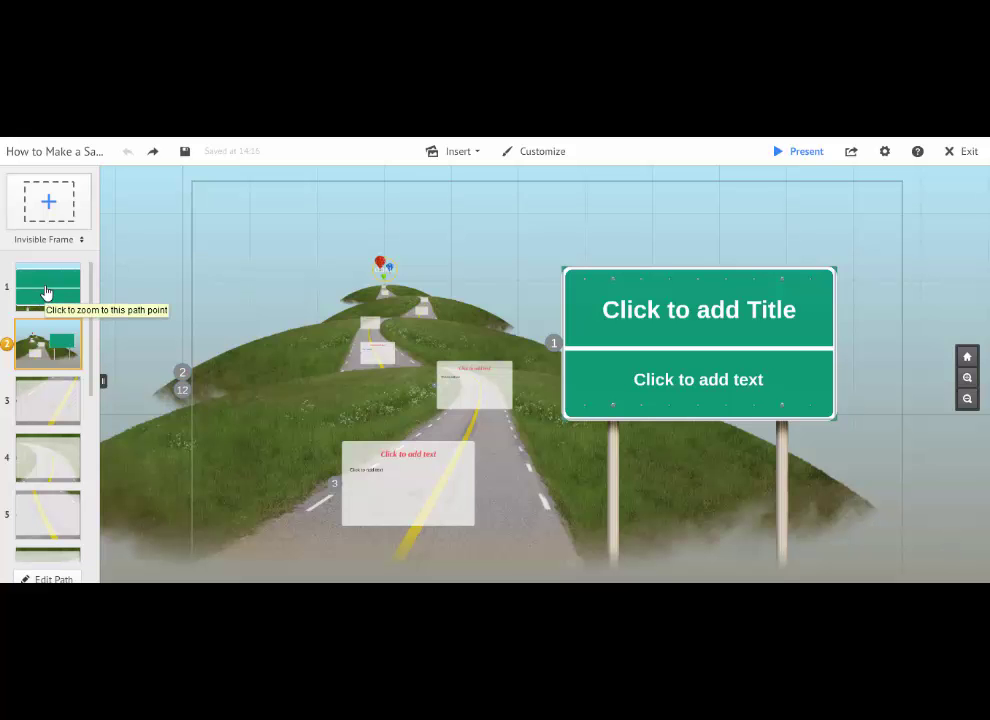
- Enter "How to Make a Sandwich" as the title on the green sign in path step 1
{"action": "left_click", "coordinate": [45, 292]}
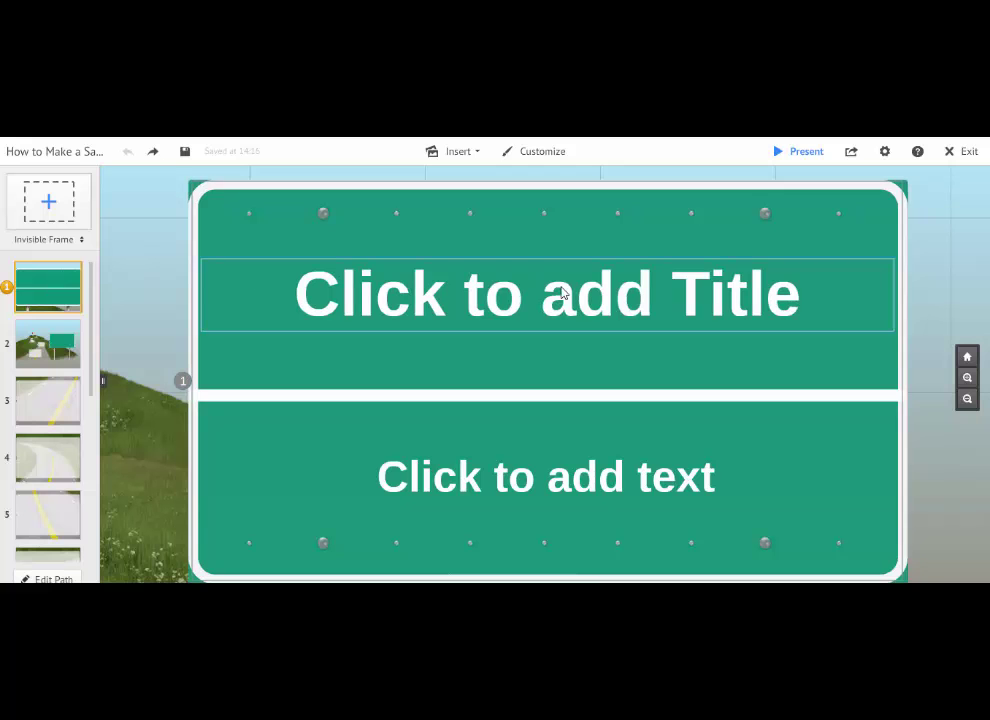
{"action": "left_click", "coordinate": [659, 298]}
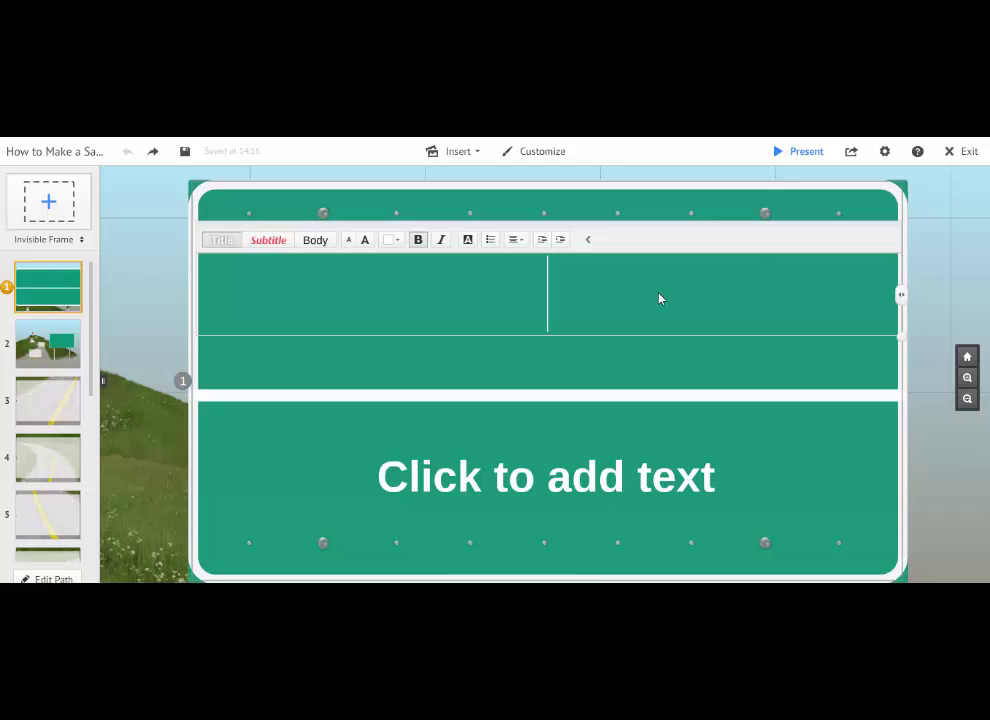
{"action": "type", "text": "How t"}
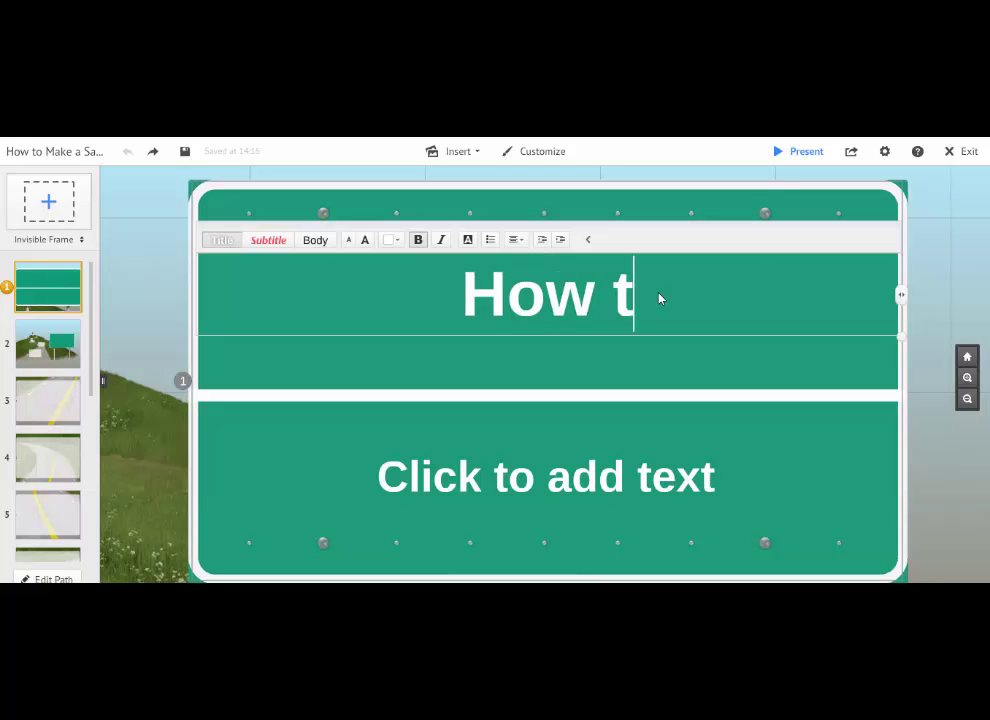
{"action": "type", "text": "o Make a Sa"}
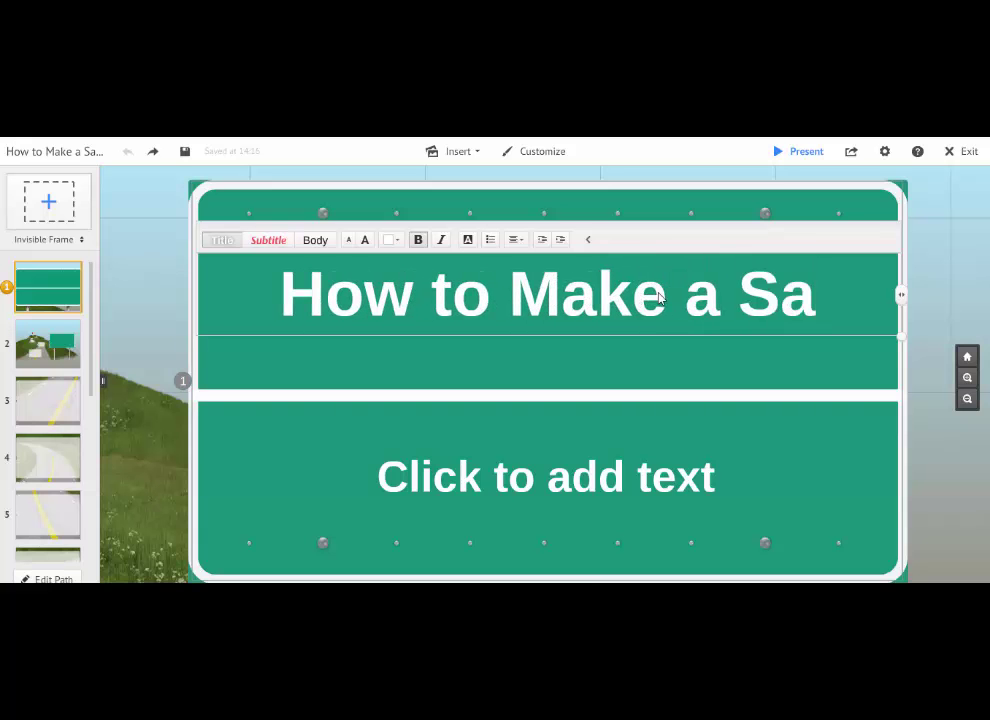
{"action": "type", "text": "ndwich"}
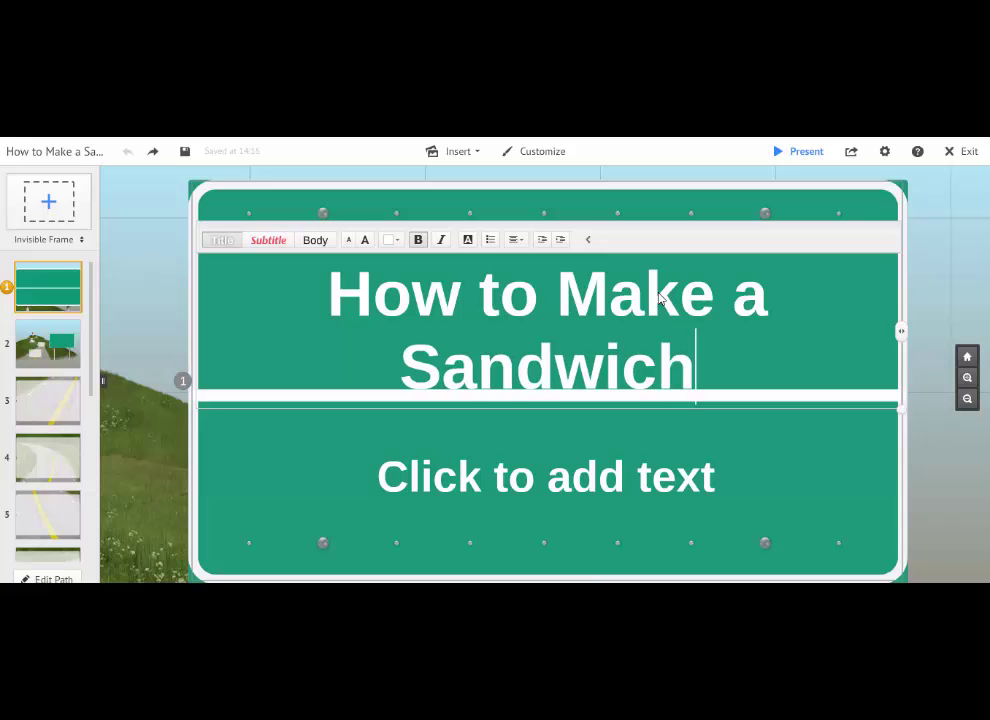
- Try the Subtitle style on the sign's title, shrink its text by two size steps, and return it to the Title style
{"action": "left_click", "coordinate": [304, 249]}
{"action": "left_click", "coordinate": [271, 247]}
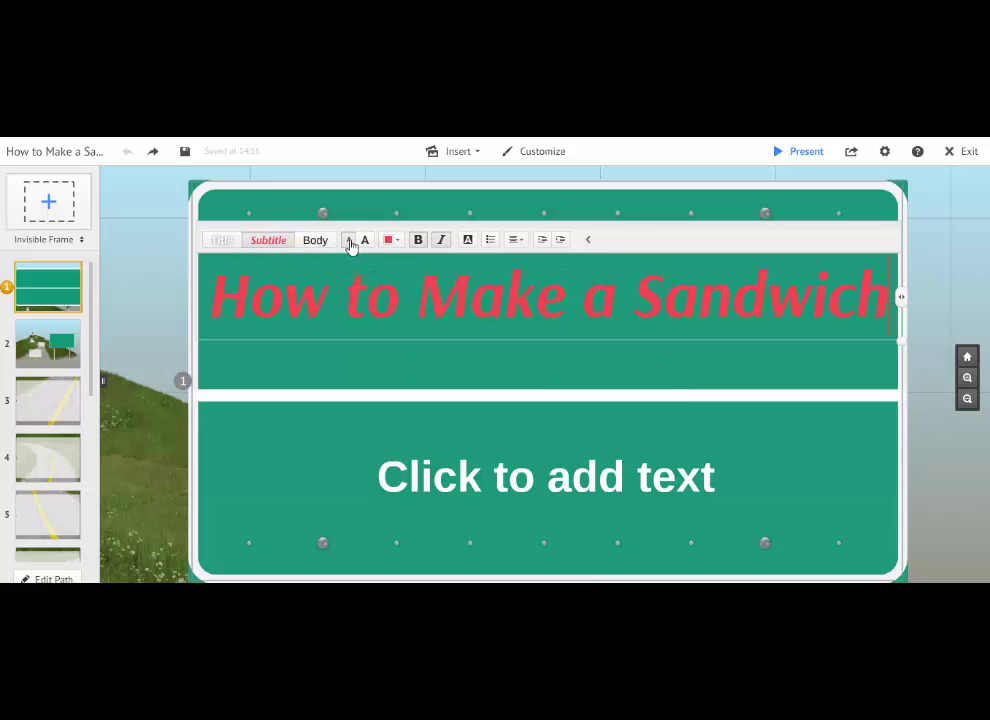
{"action": "left_click", "coordinate": [349, 242]}
{"action": "left_click", "coordinate": [349, 242]}
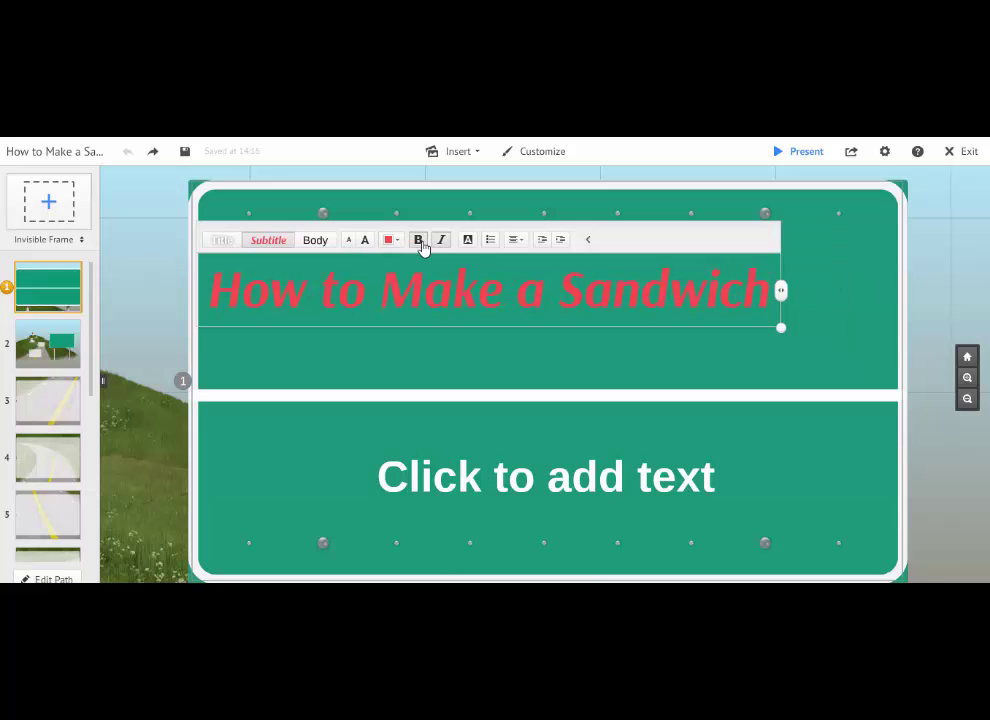
{"action": "left_click", "coordinate": [518, 242]}
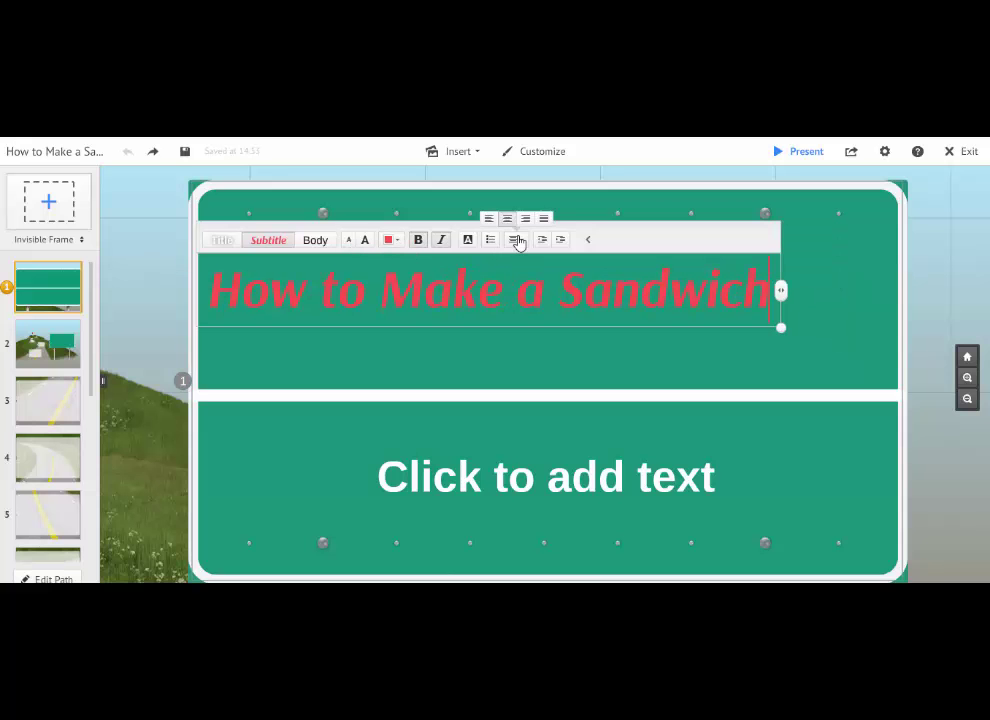
{"action": "left_click", "coordinate": [515, 242]}
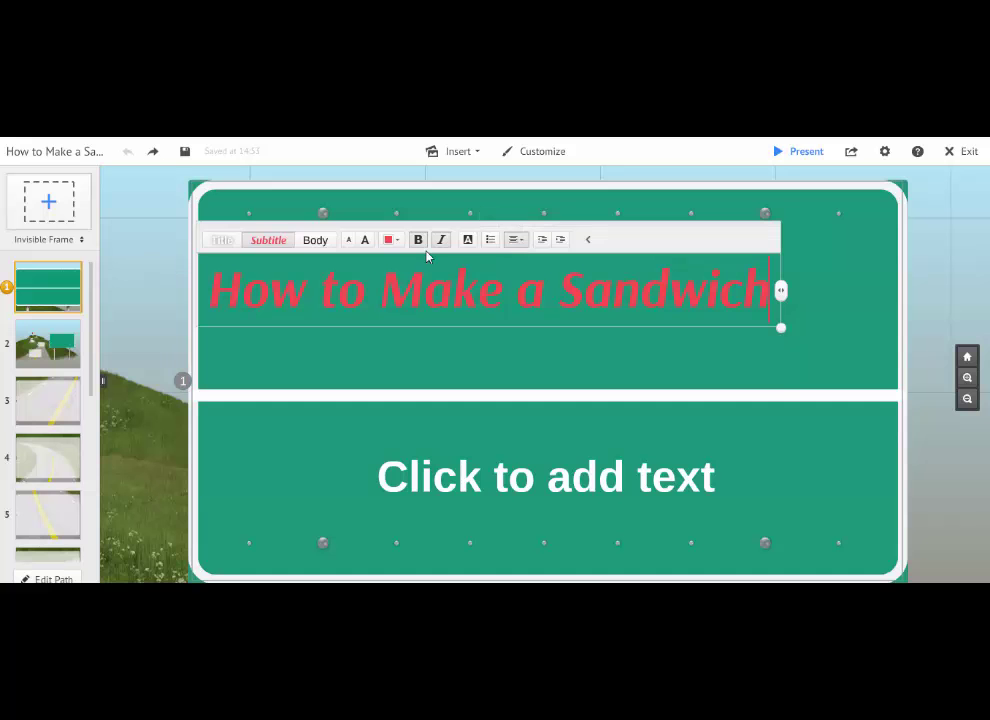
{"action": "left_click", "coordinate": [235, 243]}
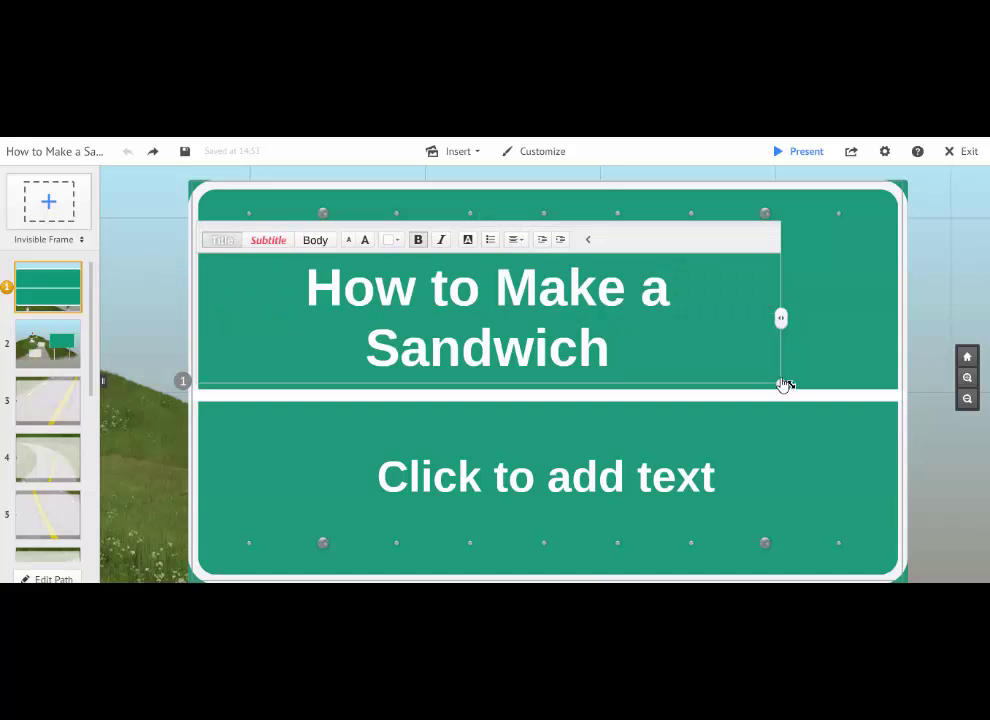
- Widen the title's text box so the title fits on one line, and move it slightly lower in the sign's upper half
{"action": "left_click_drag", "start_coordinate": [782, 387], "coordinate": [895, 327]}
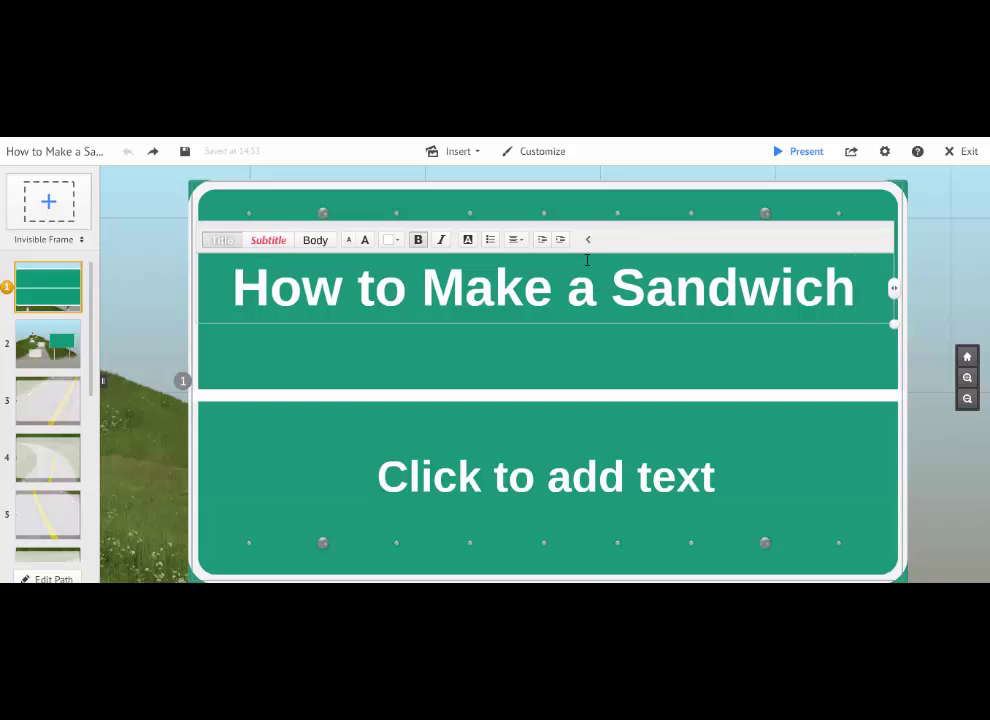
{"action": "left_click", "coordinate": [599, 356]}
{"action": "left_click", "coordinate": [574, 292]}
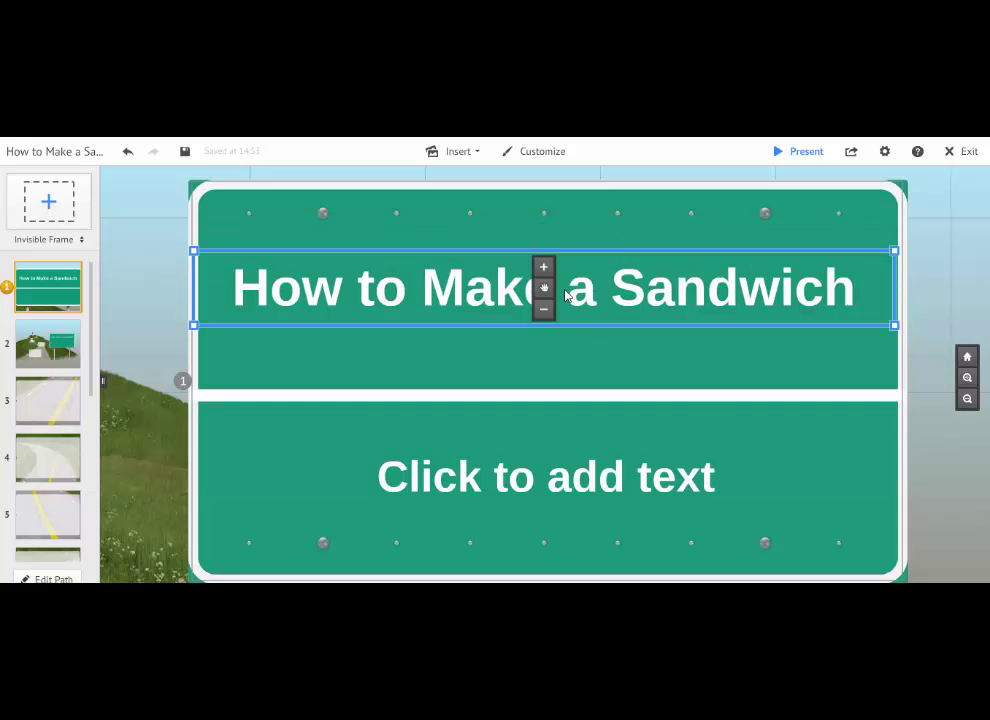
{"action": "left_click_drag", "start_coordinate": [548, 287], "coordinate": [548, 311]}
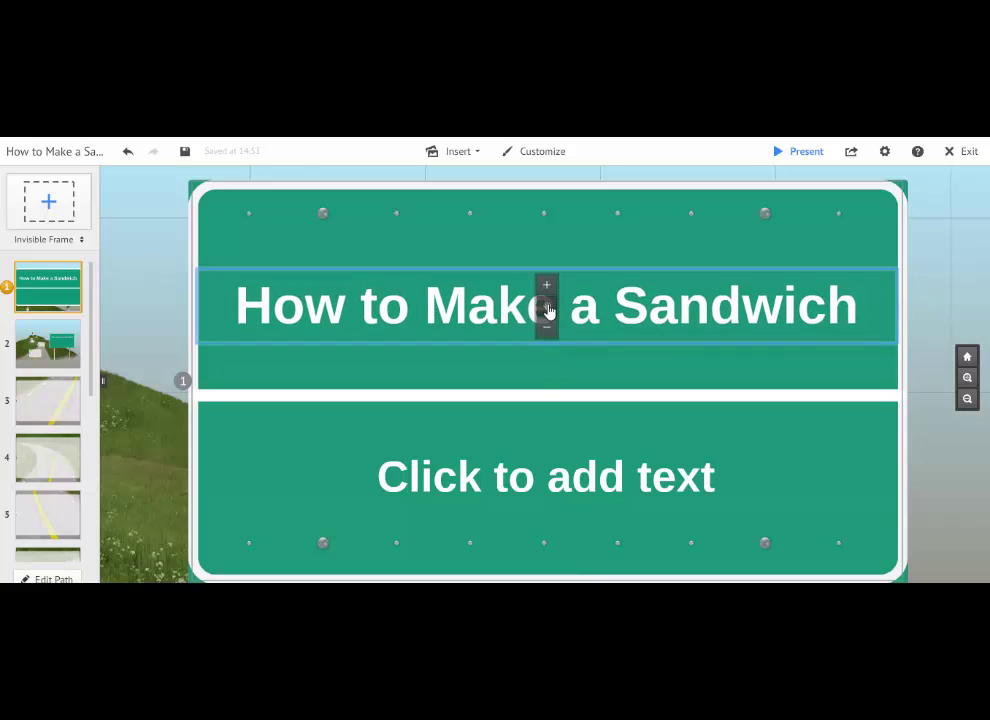
- Enter "Peanut Butter and Jelly Edition" as the text in the sign's lower half and shrink it by three size steps
{"action": "left_click", "coordinate": [552, 484]}
{"action": "type", "text": "Peanut Butter and Jelly Edition"}
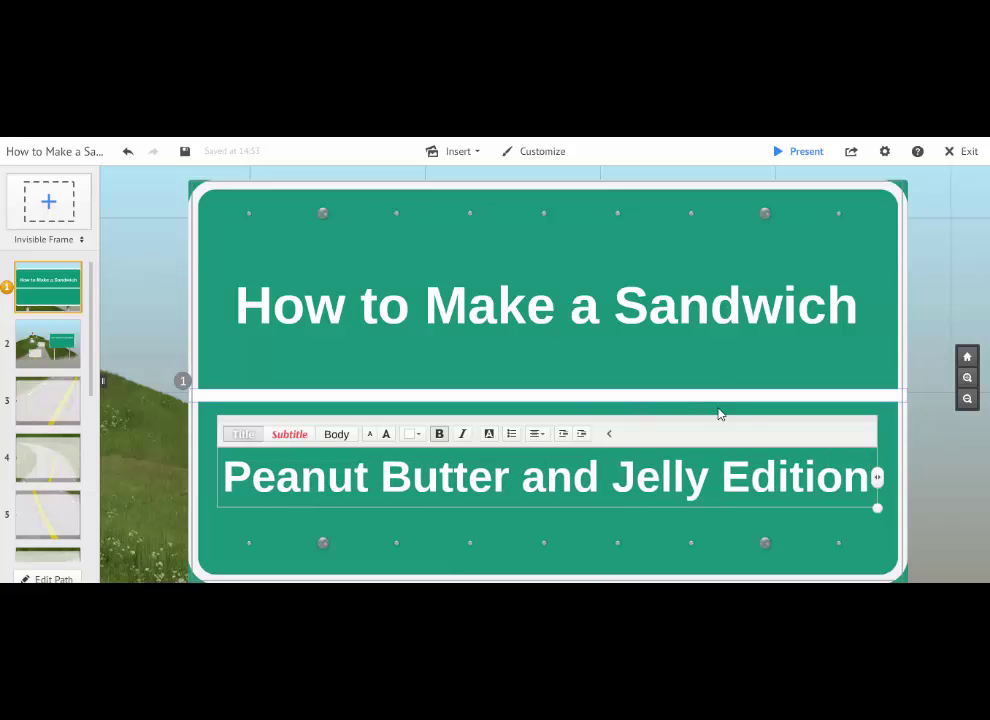
{"action": "left_click", "coordinate": [372, 435]}
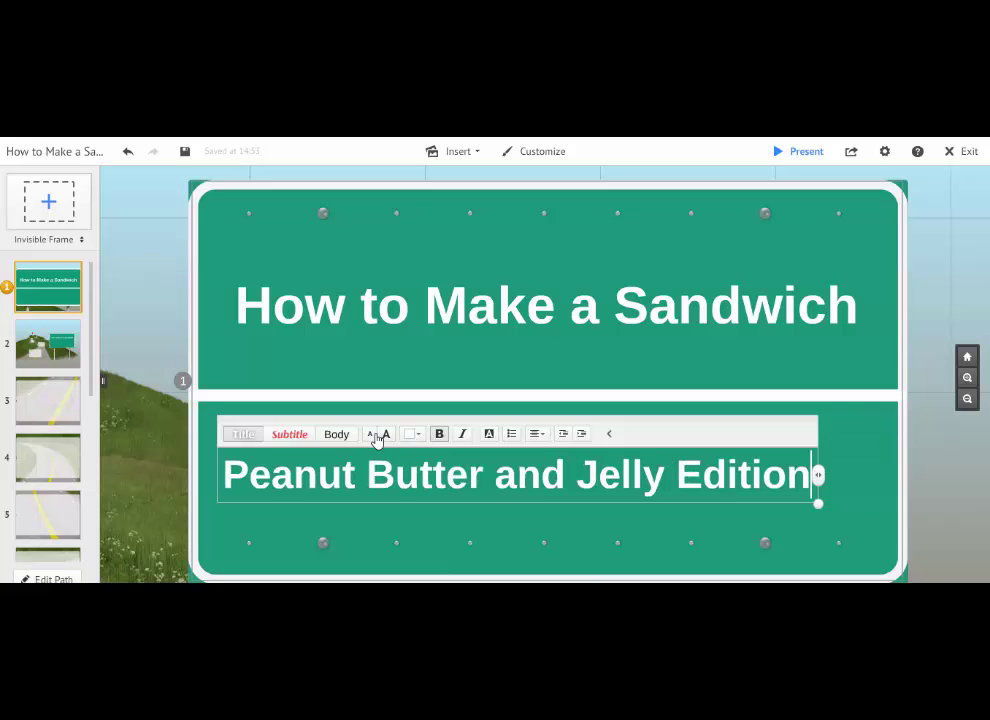
{"action": "left_click", "coordinate": [372, 435]}
{"action": "left_click", "coordinate": [372, 435]}
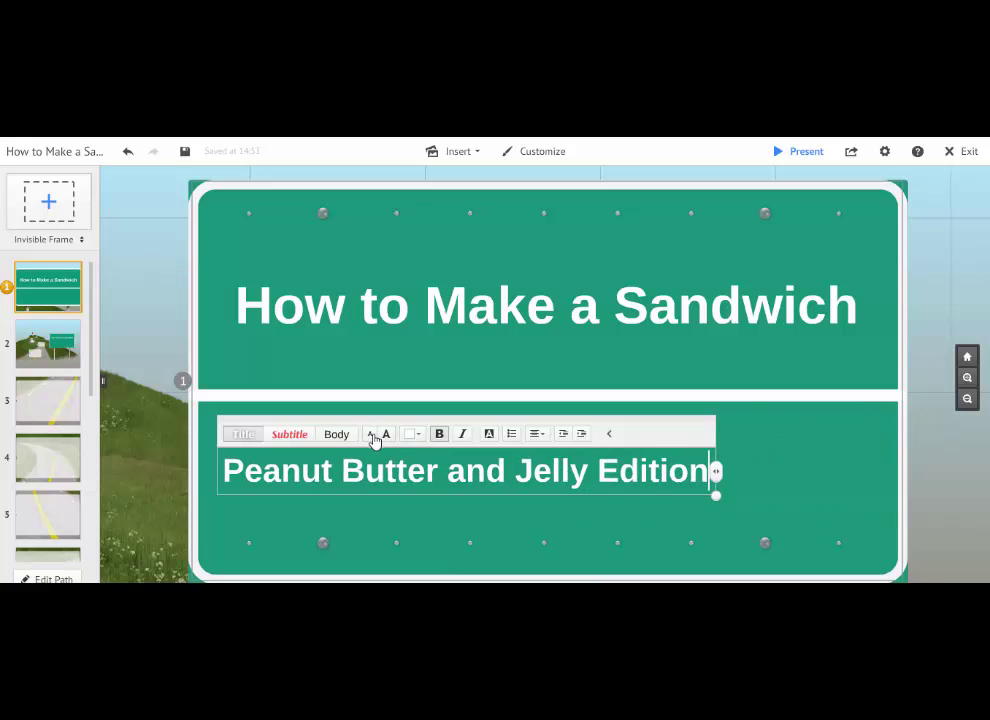
- Center the "Peanut Butter and Jelly Edition" text horizontally in the sign's lower half and deselect it
{"action": "left_click", "coordinate": [733, 465]}
{"action": "left_click", "coordinate": [471, 474]}
{"action": "left_click_drag", "start_coordinate": [467, 478], "coordinate": [549, 474]}
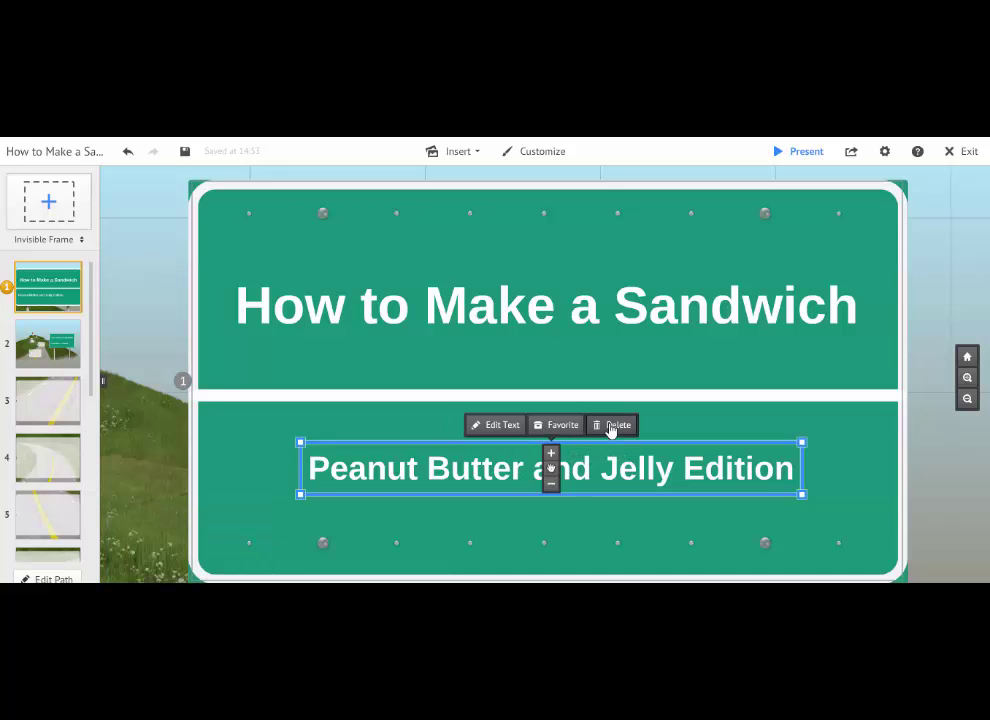
{"action": "left_click", "coordinate": [934, 536]}
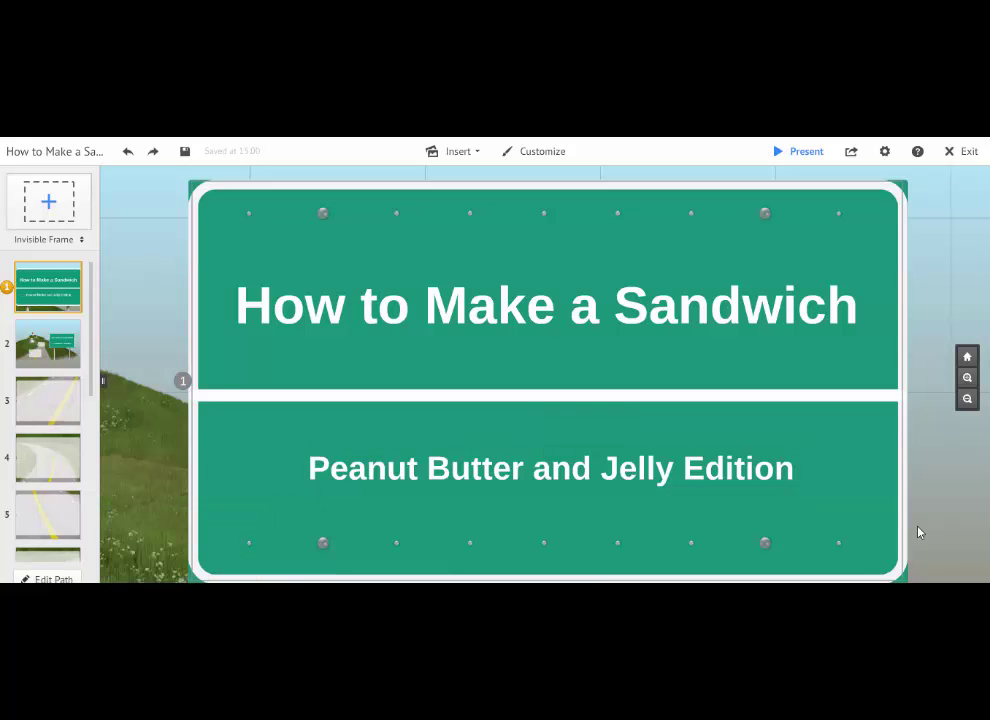
- Go past the overview in path step 2 to path step 3, and enter "Step 1" as its heading
{"action": "left_click", "coordinate": [53, 350]}
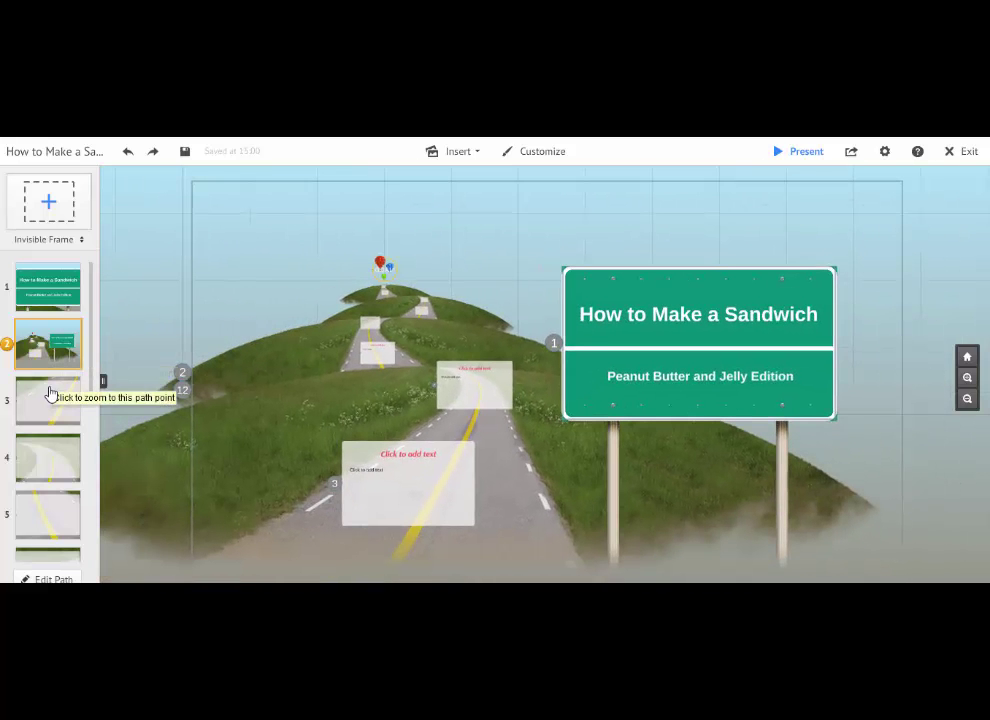
{"action": "left_click", "coordinate": [50, 395]}
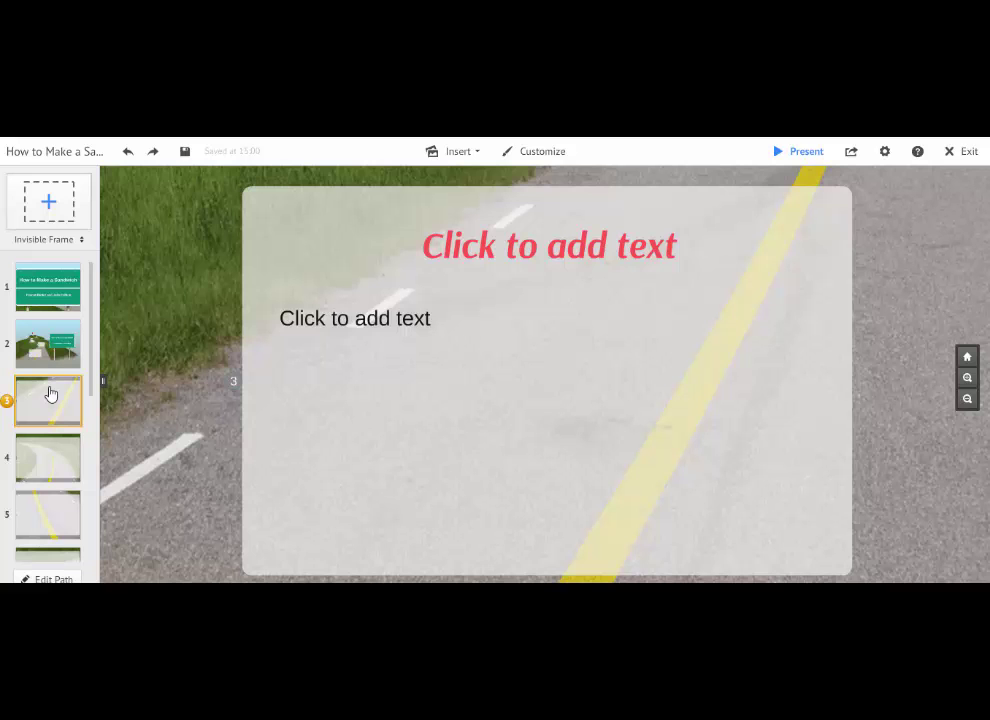
{"action": "left_click", "coordinate": [592, 255]}
{"action": "type", "text": "S"}
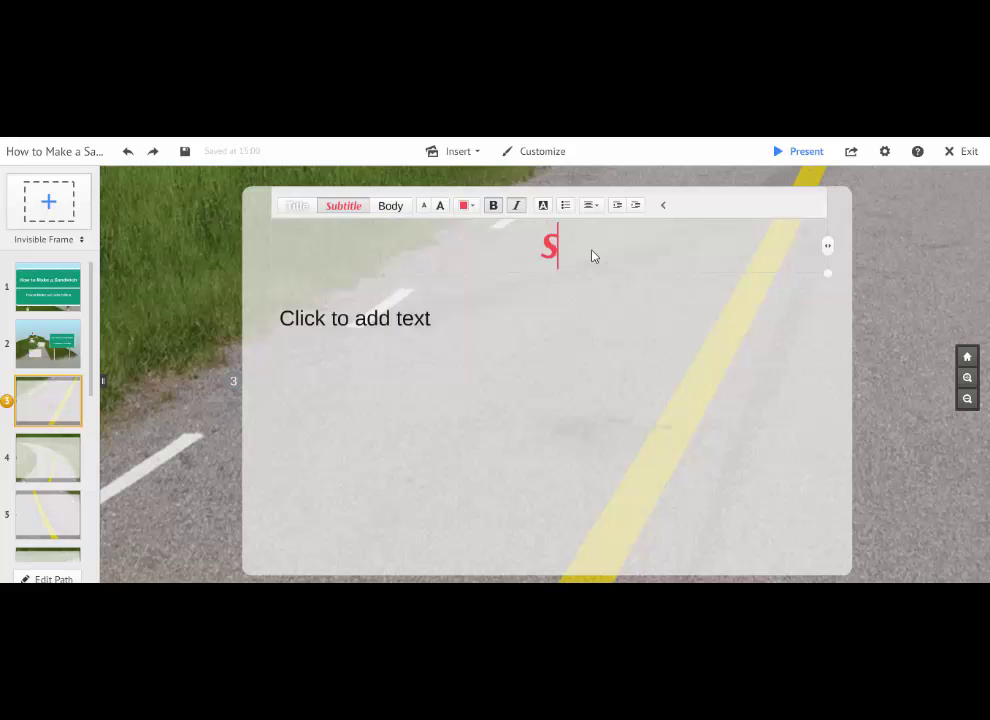
{"action": "type", "text": "te p 1"}
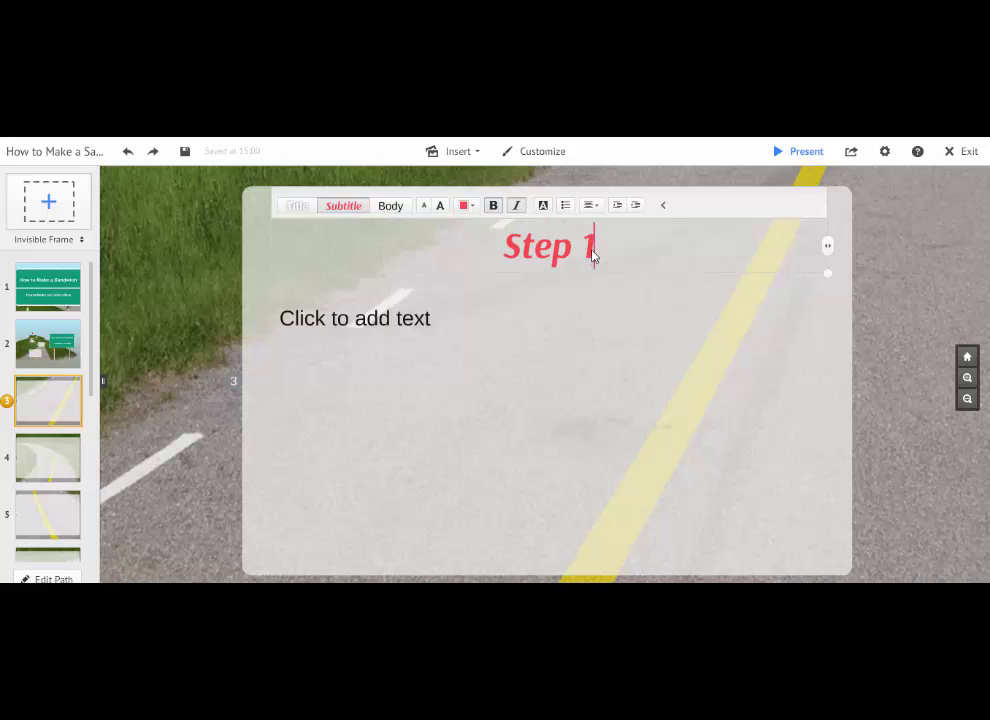
- Enter "Gather materials:" as the first line of the body text under the "Step 1" heading
{"action": "left_click", "coordinate": [427, 321]}
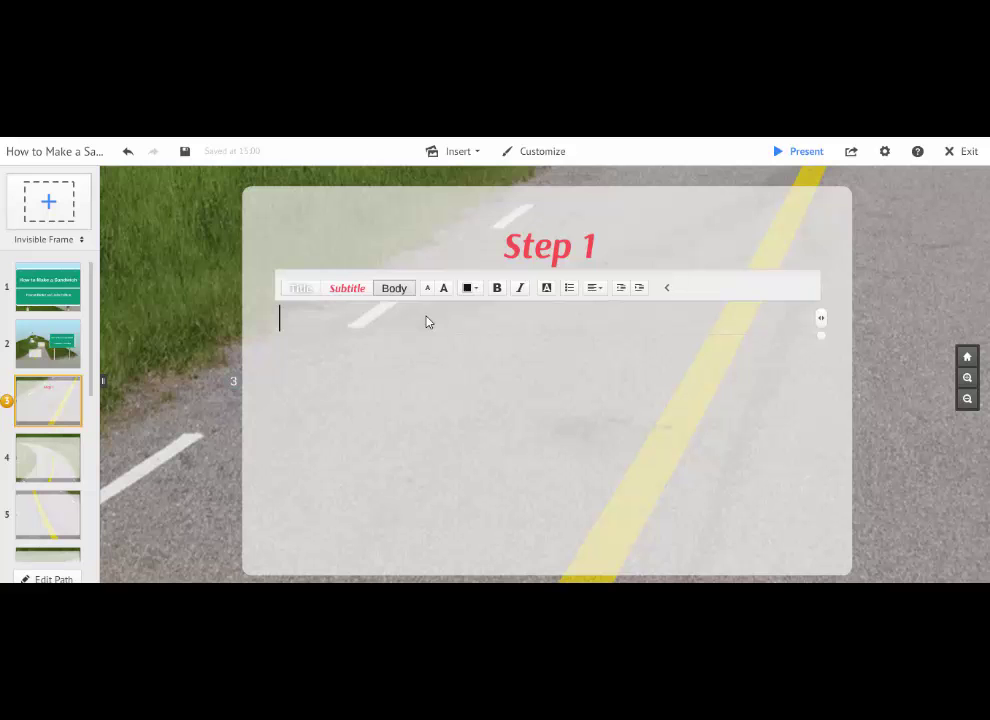
{"action": "type", "text": "Gather materials"}
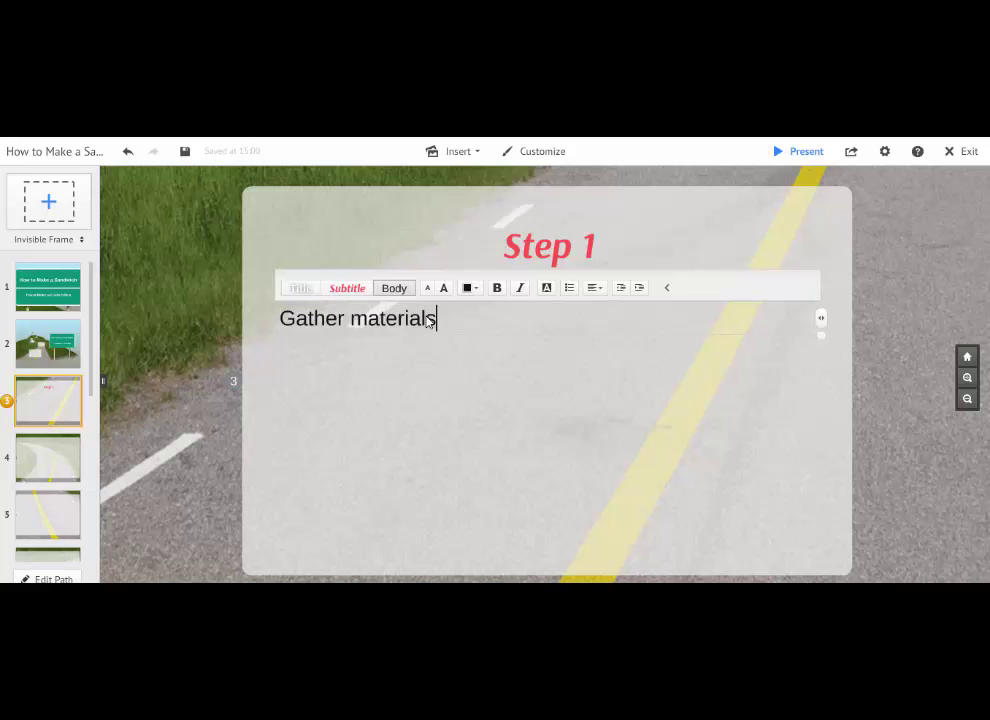
{"action": "type", "text": ":"}
{"action": "key", "text": "Return"}
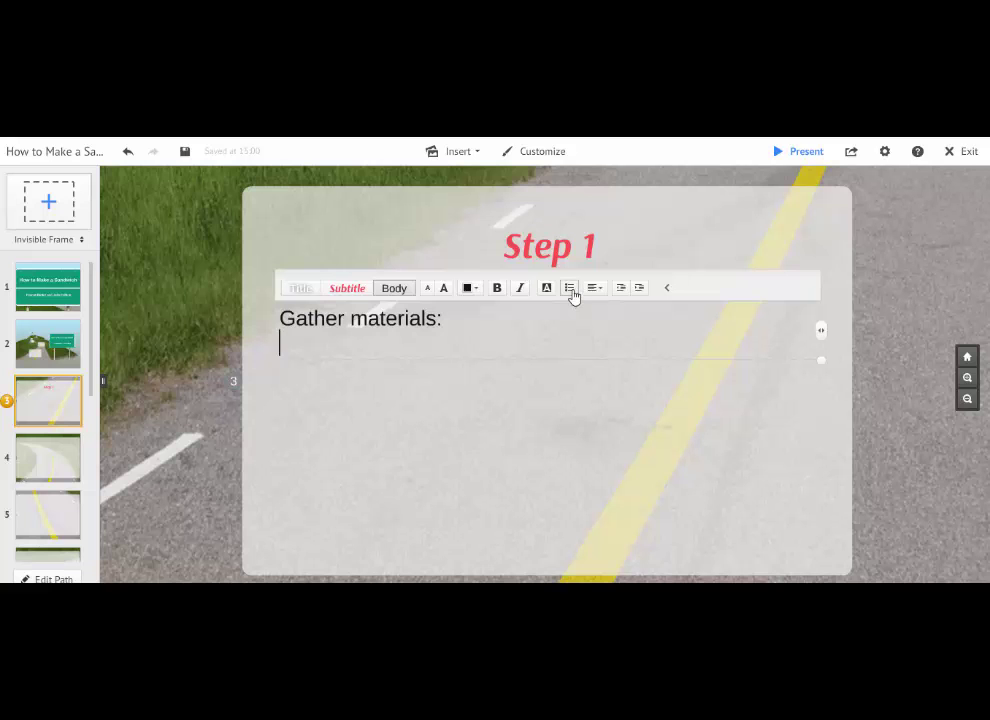
- Add a bulleted list below "Gather materials:" with Two slices of sandwich bread, Peanut Butter, Jam or Jelly, Table knife, and plate
{"action": "left_click", "coordinate": [571, 290]}
{"action": "type", "text": "Two slic"}
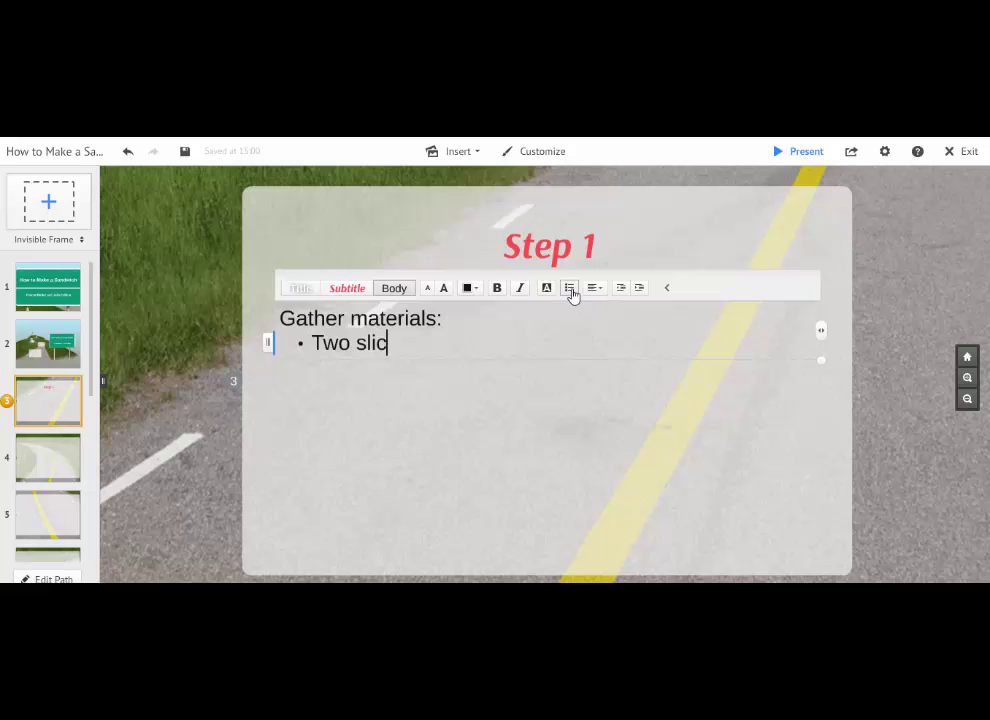
{"action": "type", "text": "es of sa"}
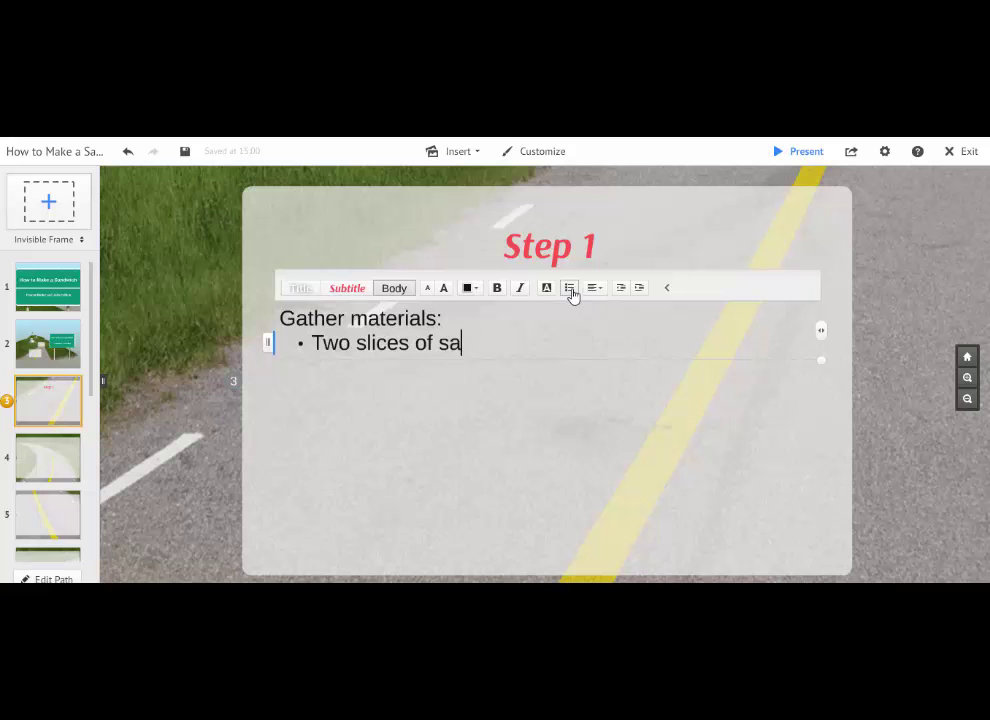
{"action": "type", "text": "ndwich bread"}
{"action": "key", "text": "Return"}
{"action": "type", "text": "Peanut Butter"}
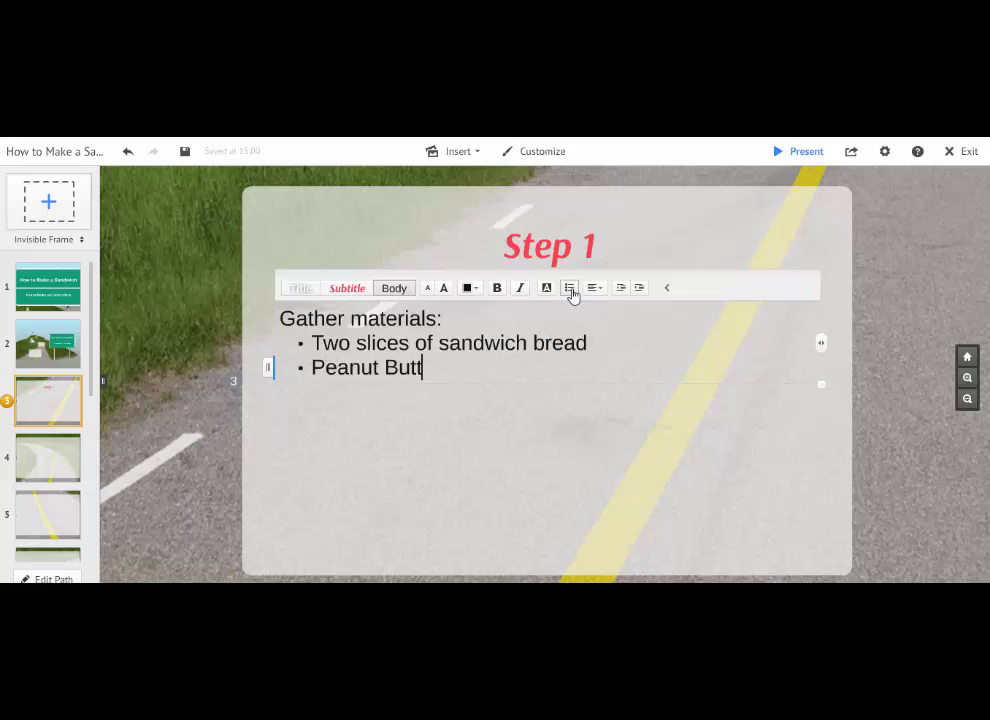
{"action": "key", "text": "Return"}
{"action": "type", "text": "Jam o"}
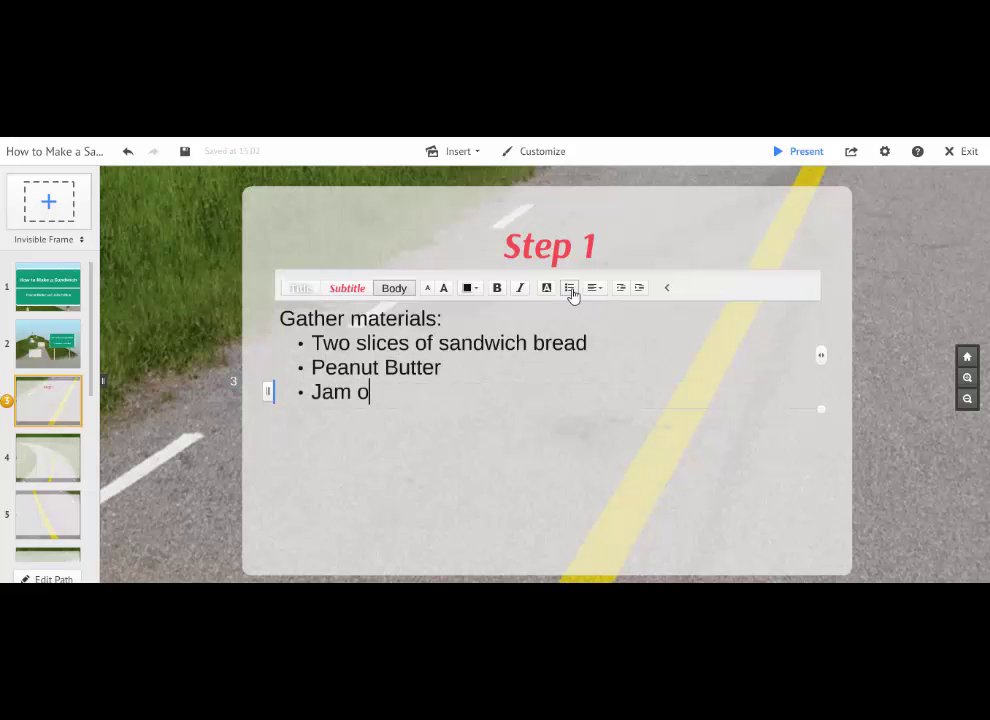
{"action": "type", "text": "r Jelly"}
{"action": "key", "text": "Return"}
{"action": "type", "text": "Table "}
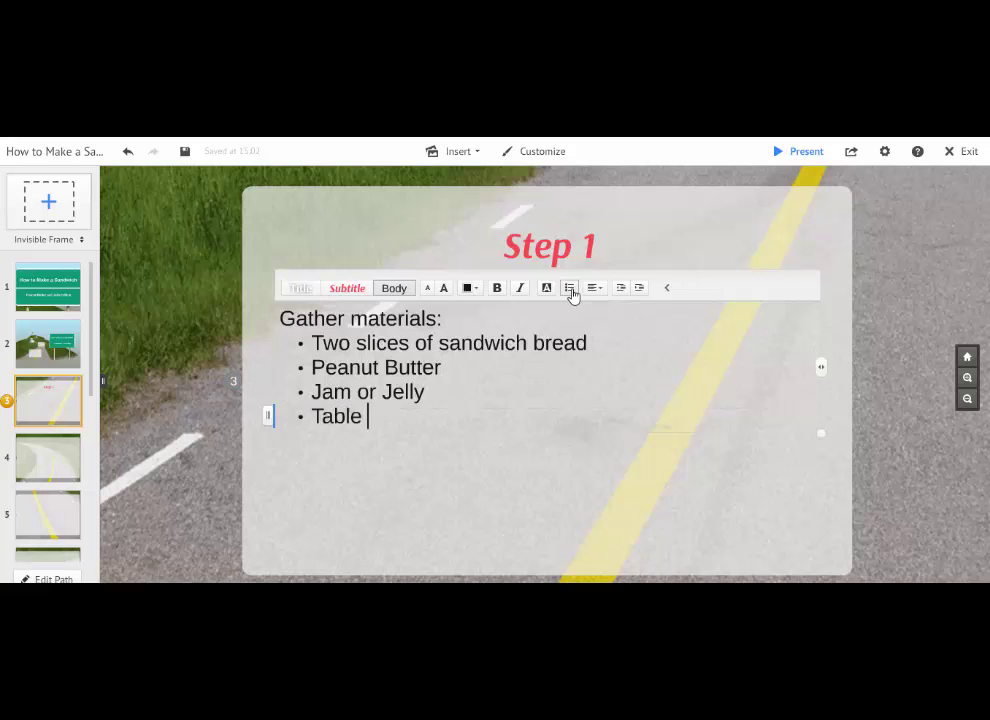
{"action": "type", "text": "knife"}
{"action": "key", "text": "Return"}
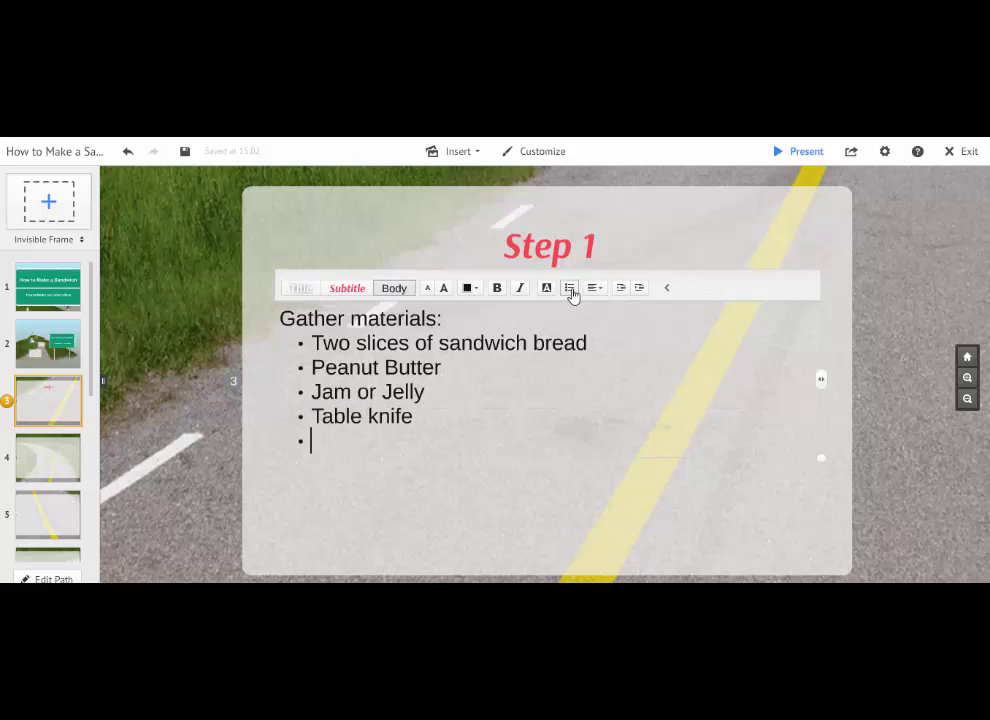
{"action": "type", "text": "plates"}
{"action": "key", "text": "BackSpace"}
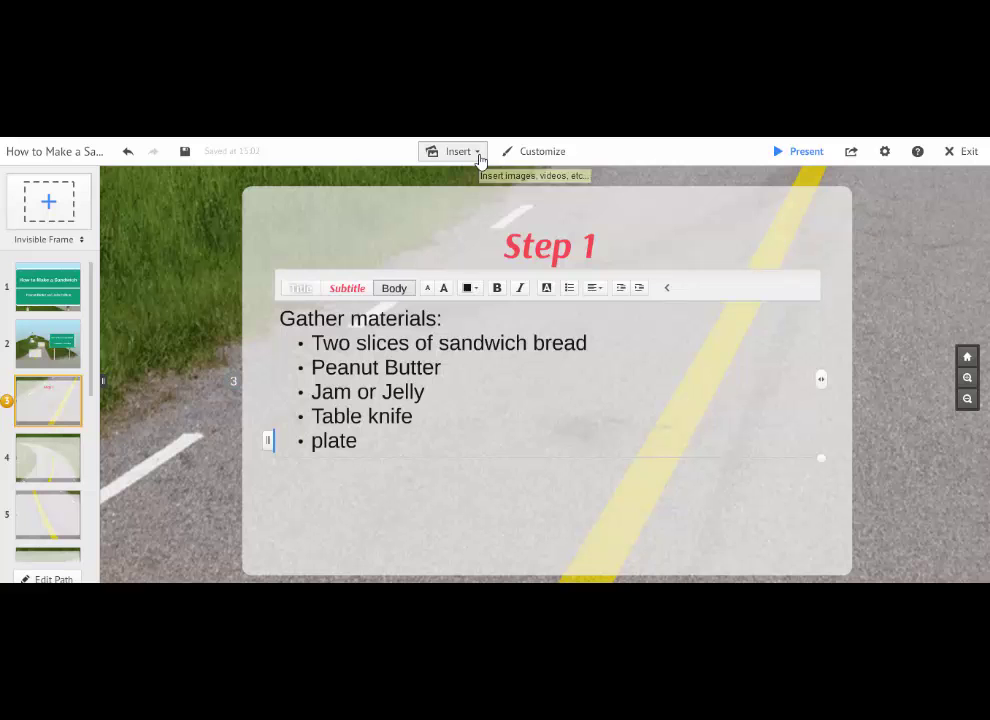
- Start inserting an image into the "Step 1" frame
{"action": "left_click", "coordinate": [481, 161]}
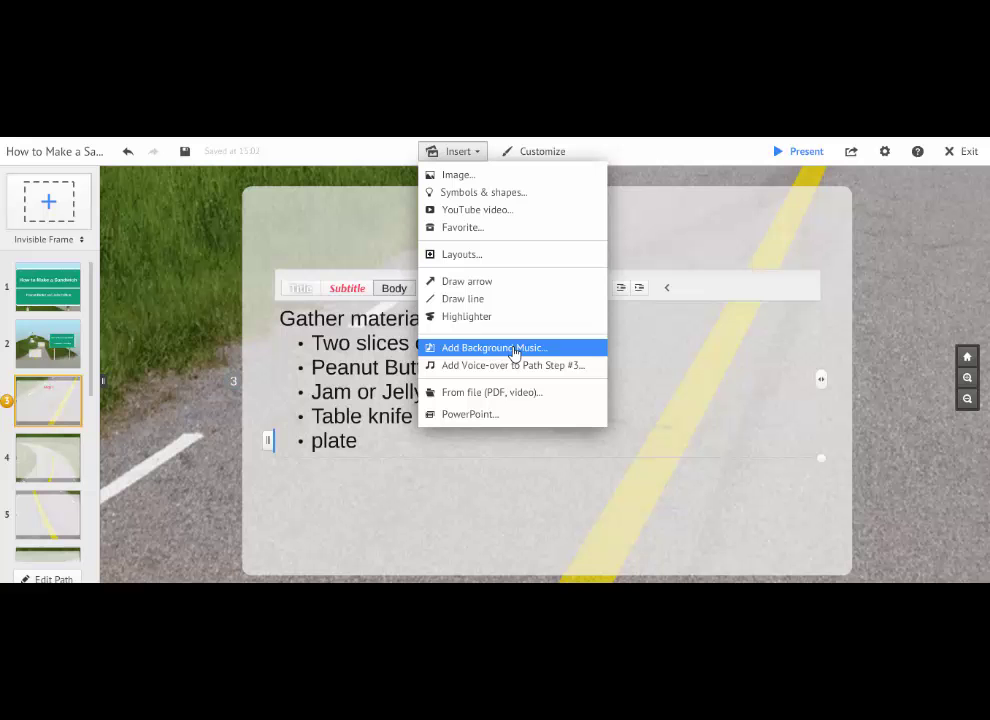
{"action": "left_click", "coordinate": [491, 183]}
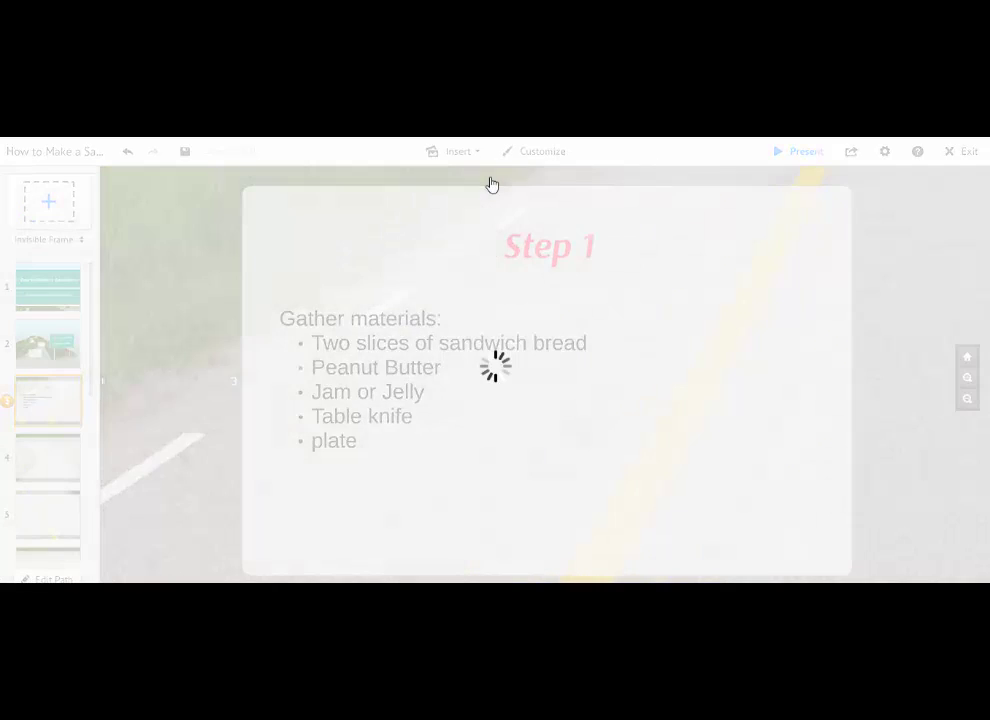